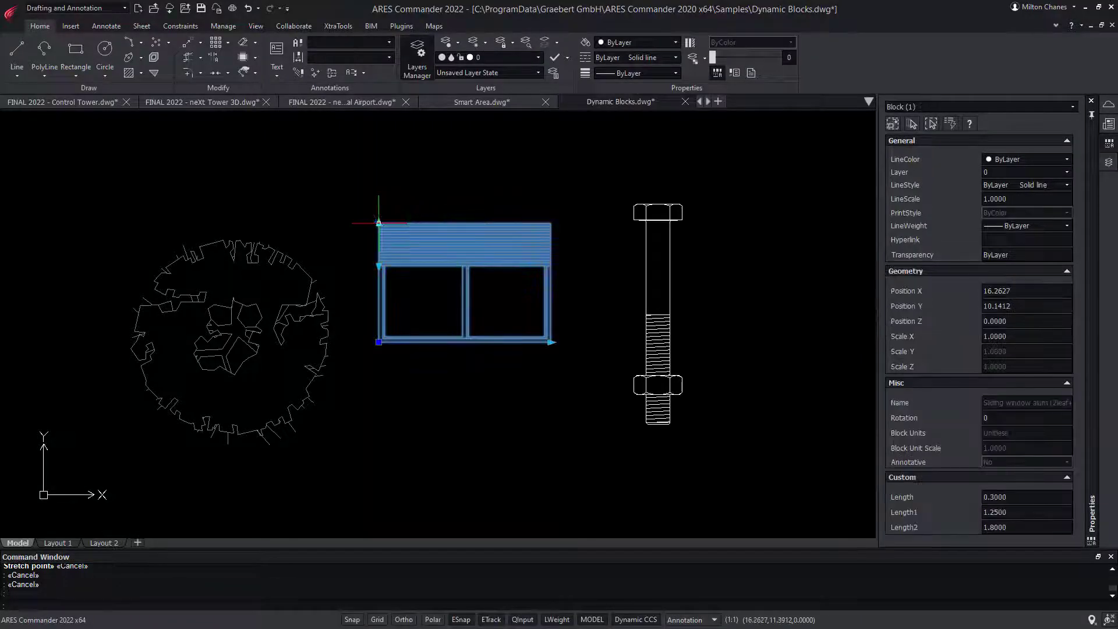
Step: Stretch the window block taller and wider with its grips
click(378, 223)
click(378, 175)
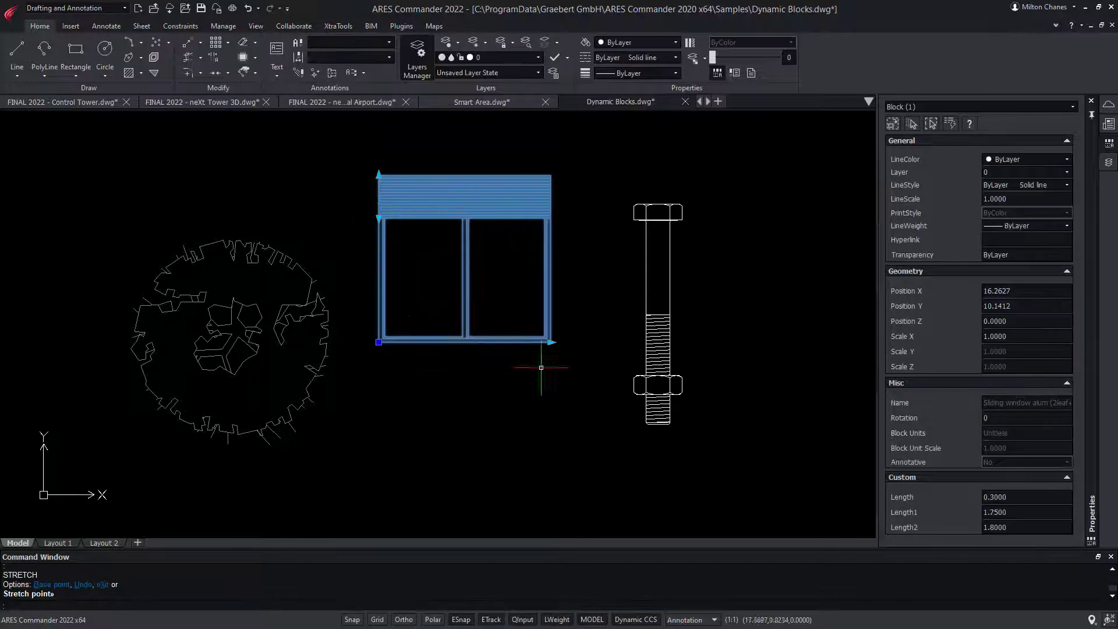
click(551, 342)
click(594, 349)
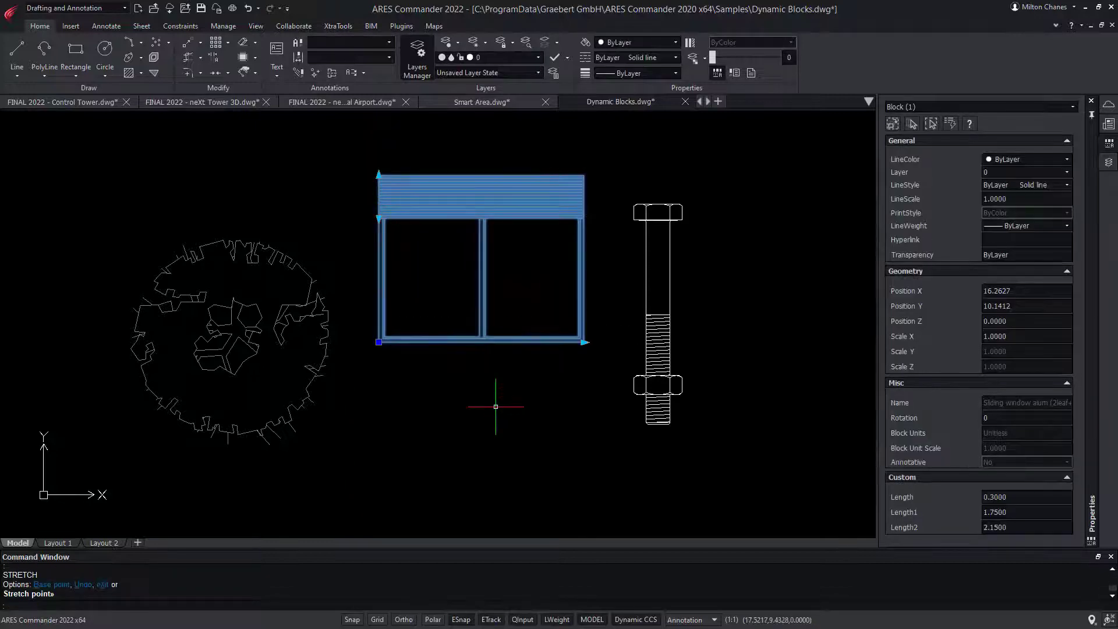
click(378, 217)
click(378, 252)
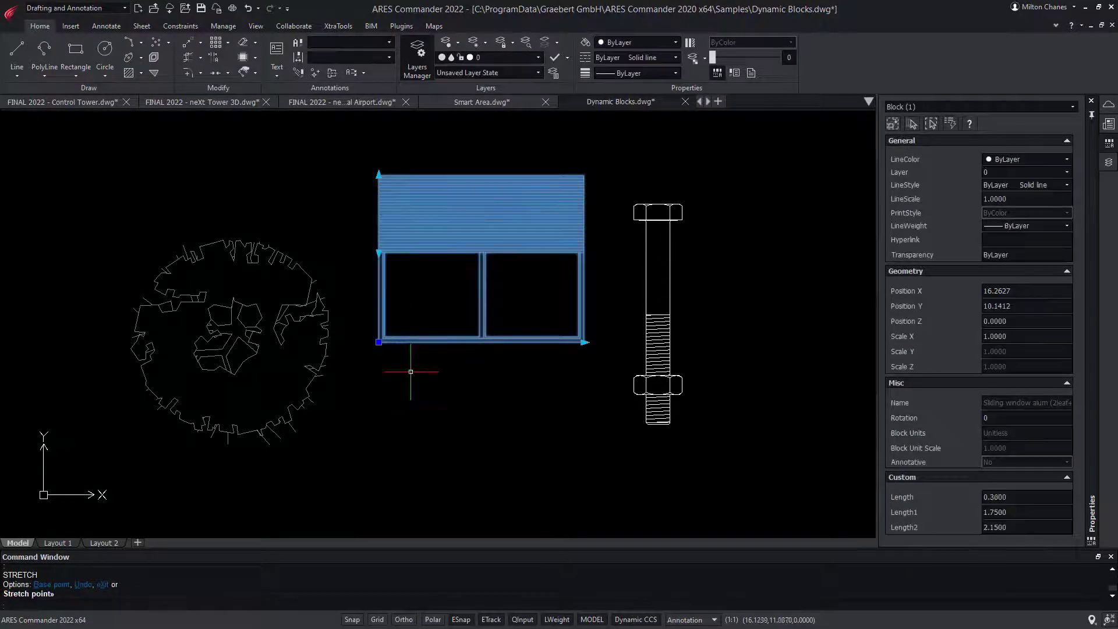
key(Escape)
Step: Shrink the tree block and set its visibility state to Simplified
click(243, 410)
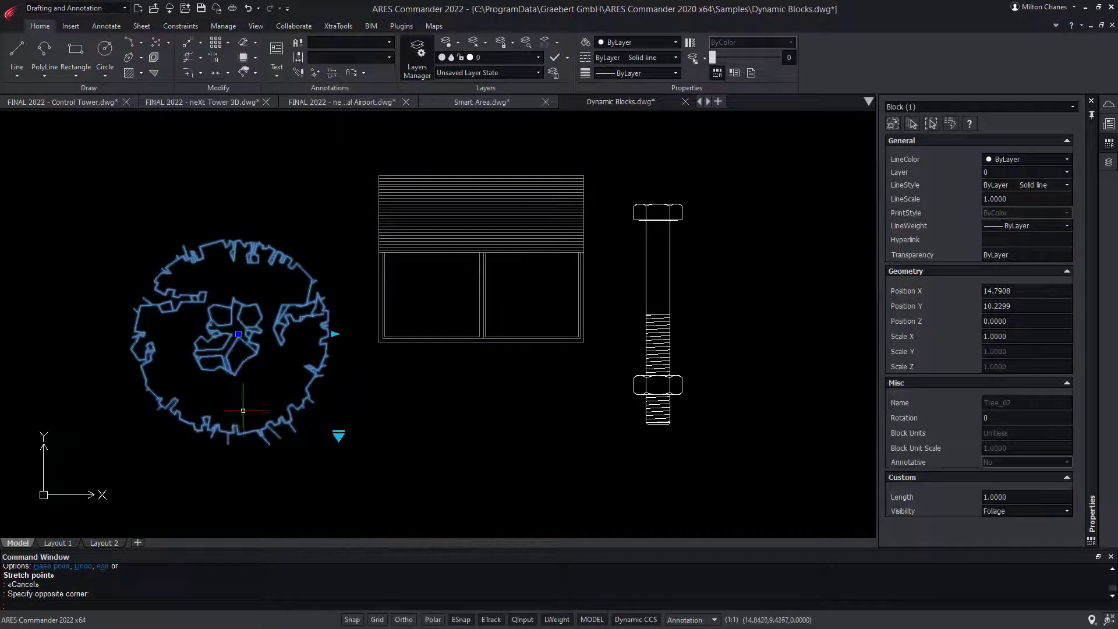
click(334, 333)
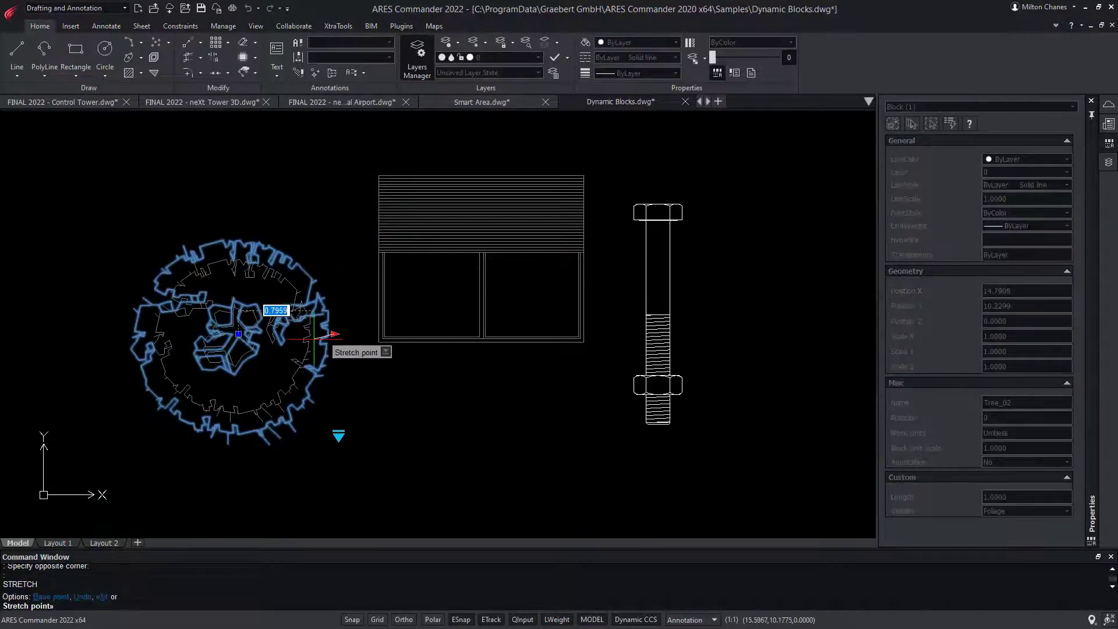
key(Return)
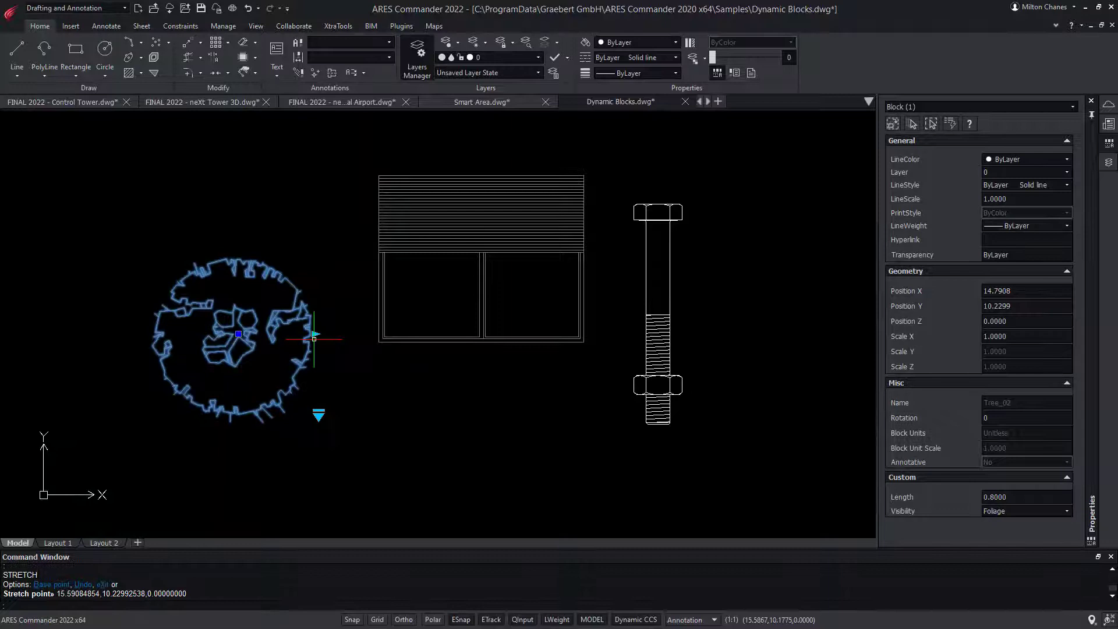
click(318, 414)
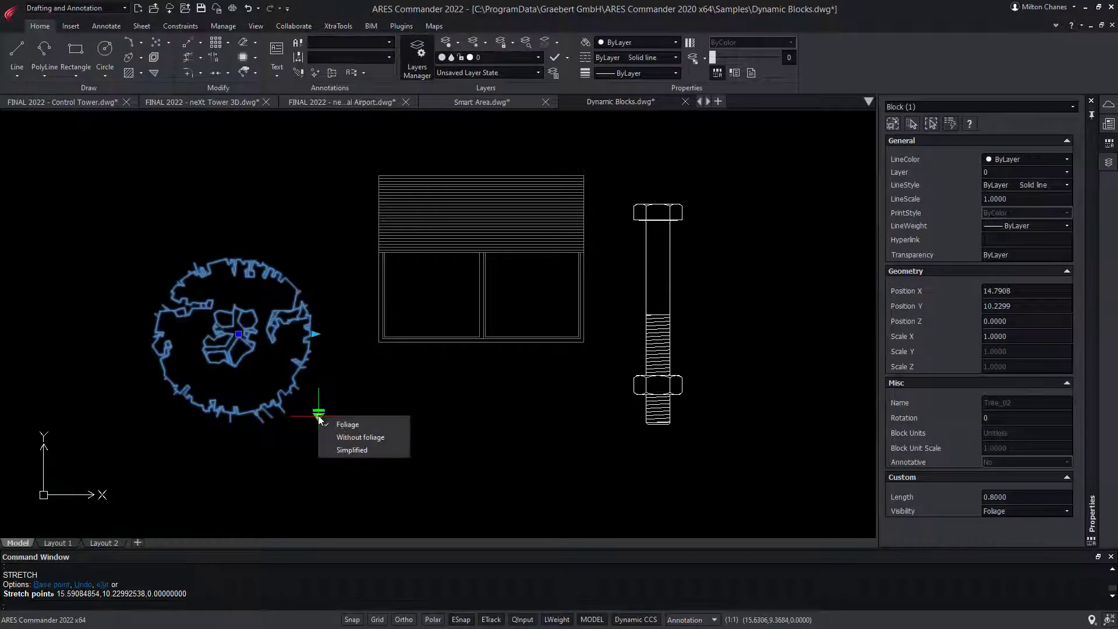
click(351, 436)
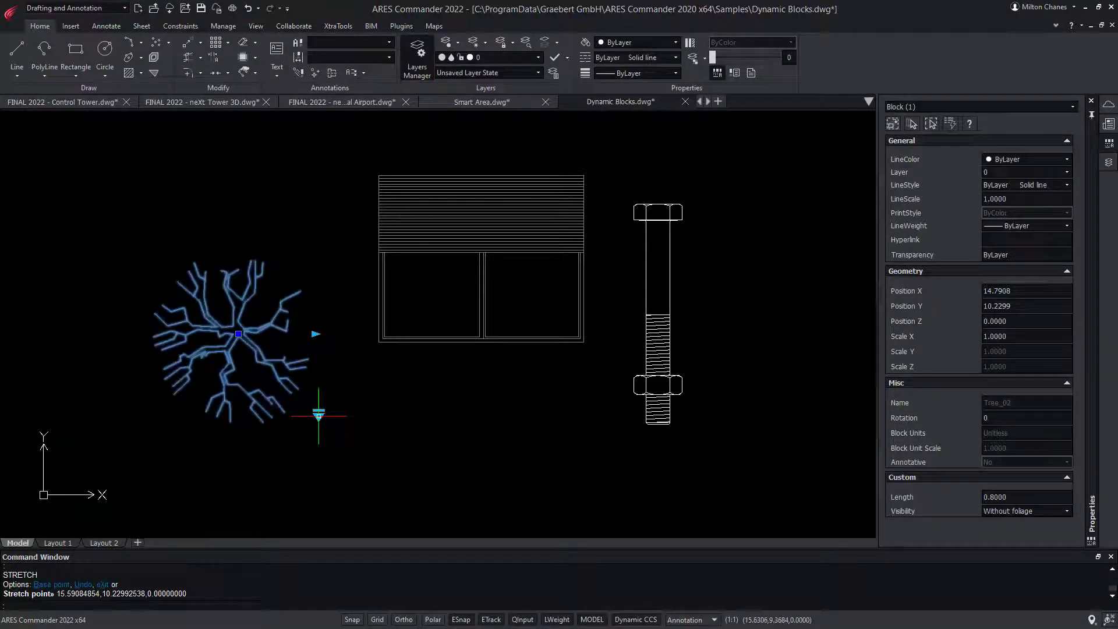
click(319, 414)
click(354, 449)
key(Escape)
Step: Lengthen the bolt block so its height reads 2.7587
click(666, 313)
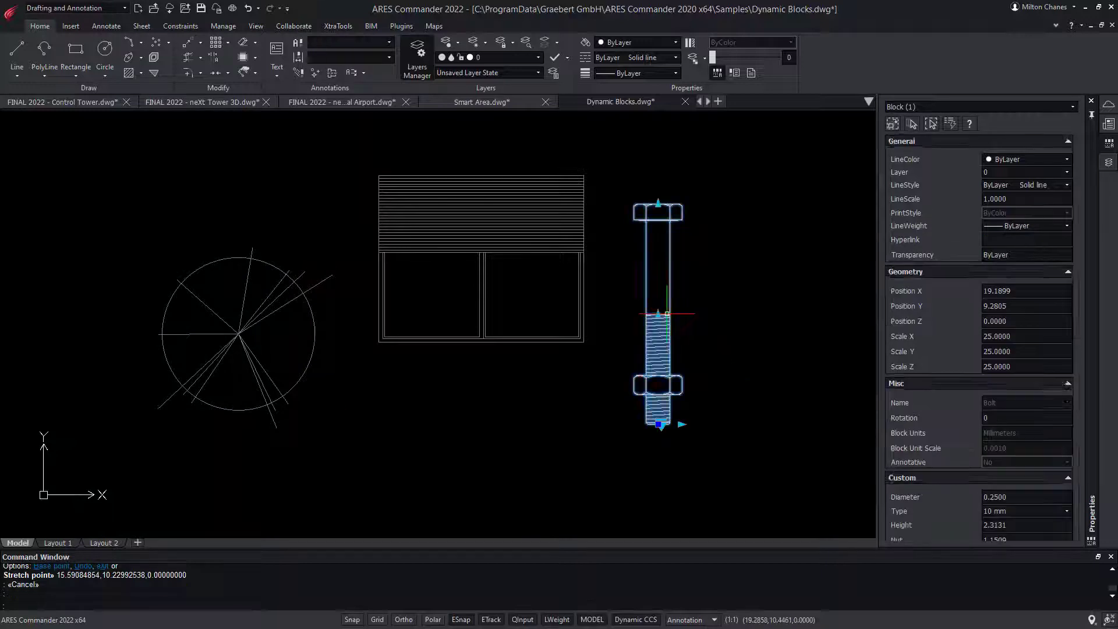
click(658, 206)
click(669, 168)
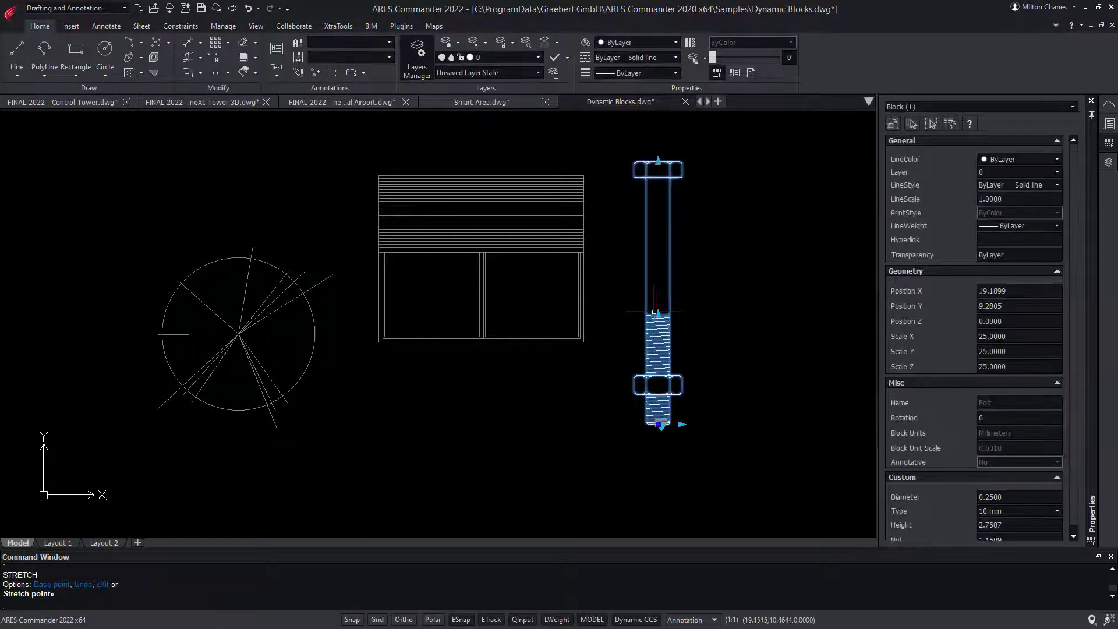
click(724, 399)
click(661, 425)
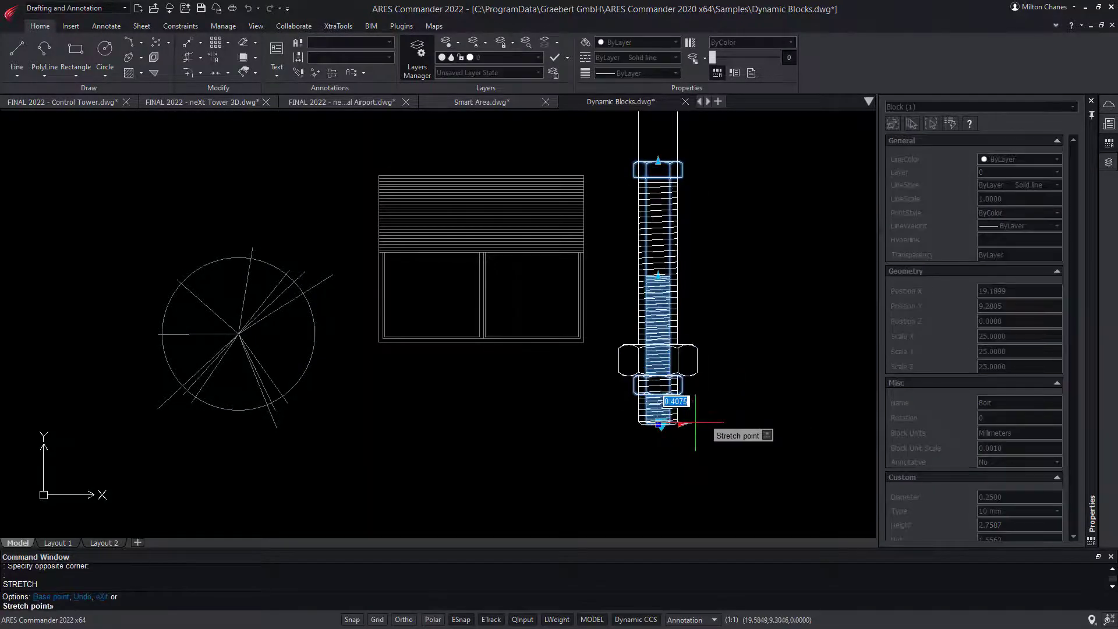
key(Escape)
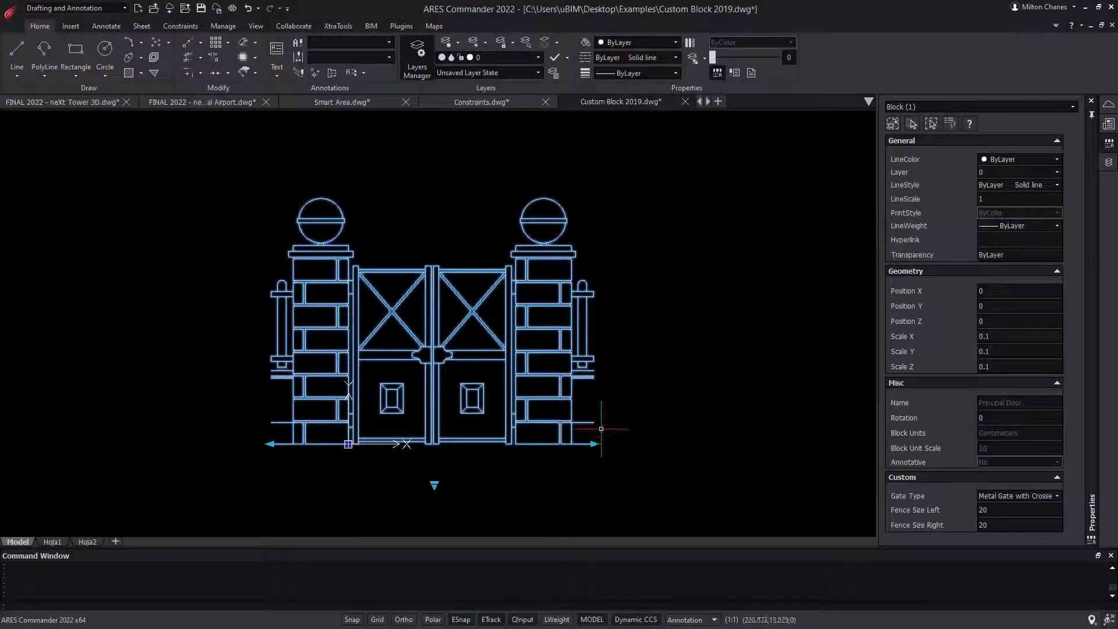
Step: Stretch the gate's fences to sizes 120 on the right and 100 on the left
click(595, 444)
click(729, 461)
click(270, 444)
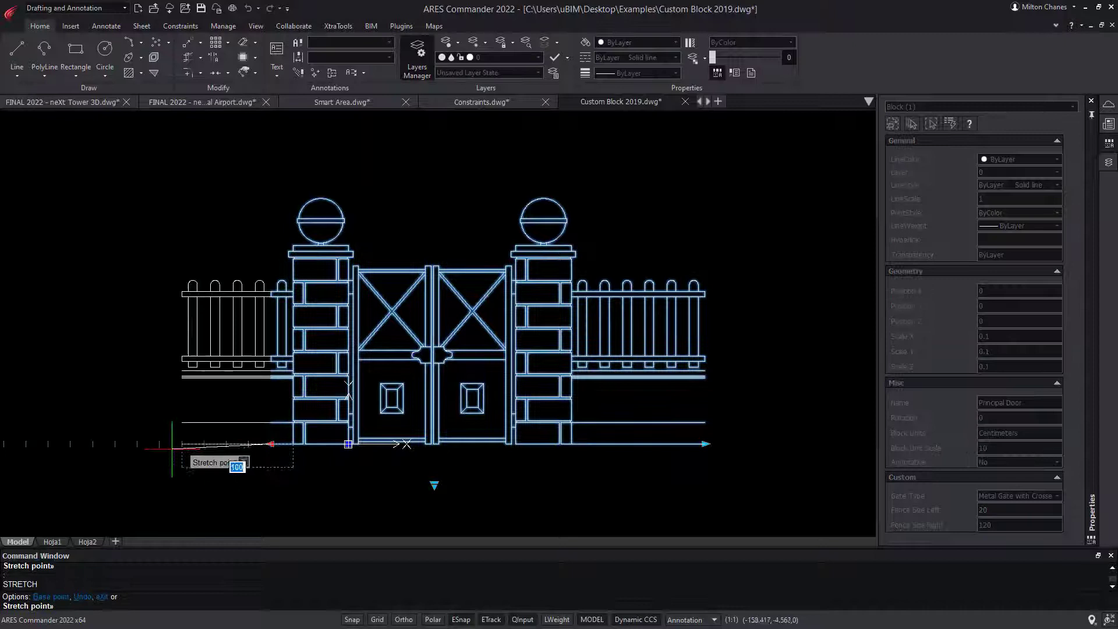
click(173, 446)
Step: Set the gate type to Metal and Wood Gate and open the block for editing
click(435, 485)
click(489, 534)
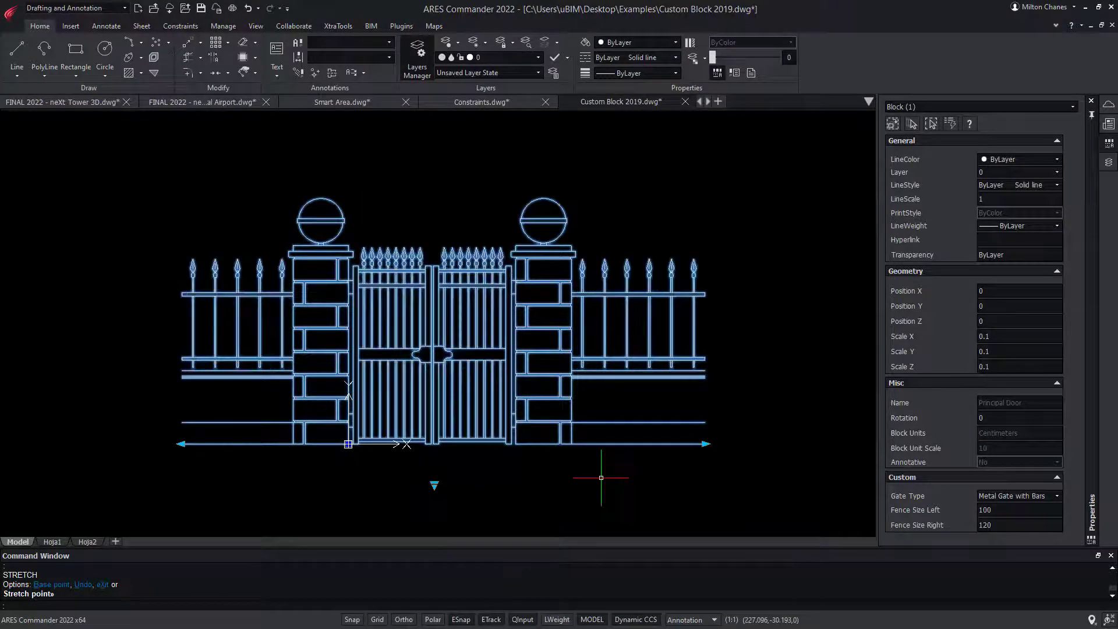
click(434, 485)
click(501, 527)
right_click(405, 395)
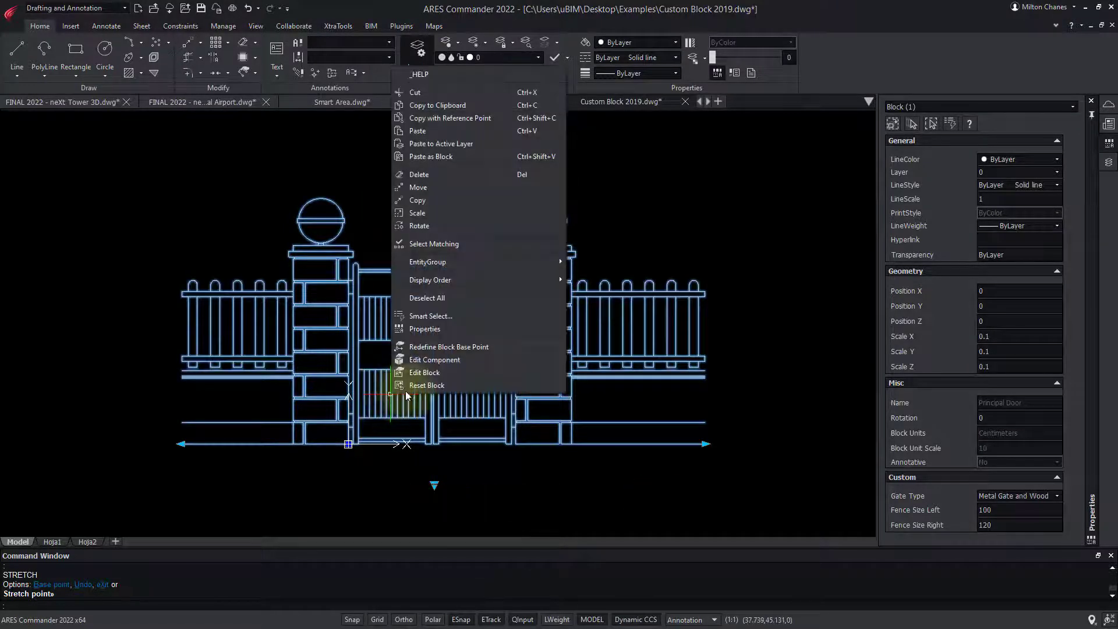
click(461, 372)
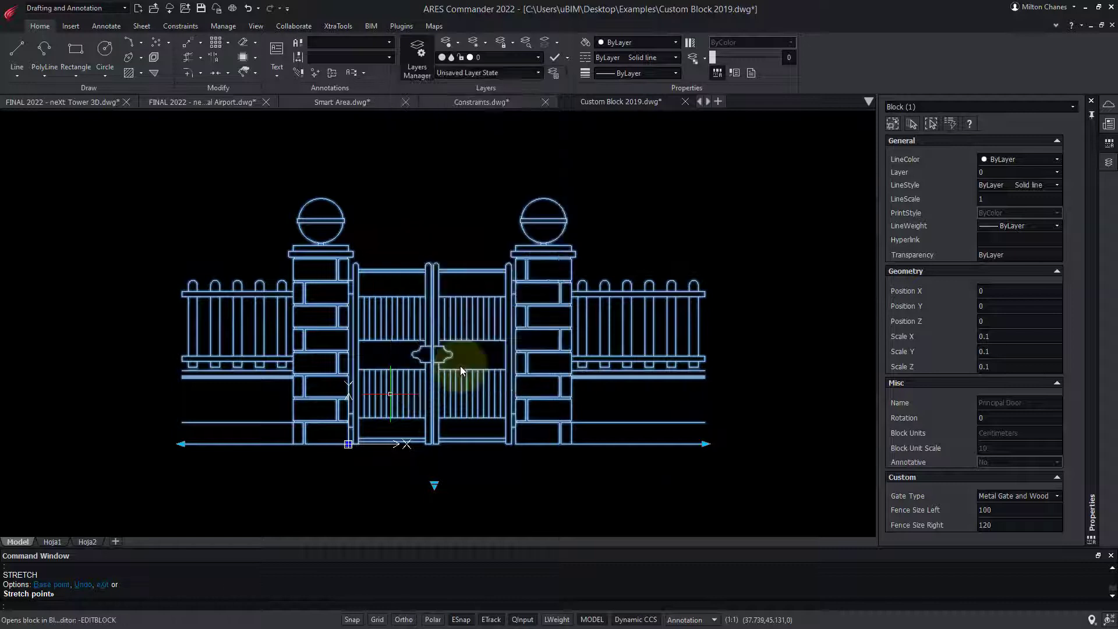
Step: Browse the Point, Point Move and Display State options, then close the block editor
click(114, 73)
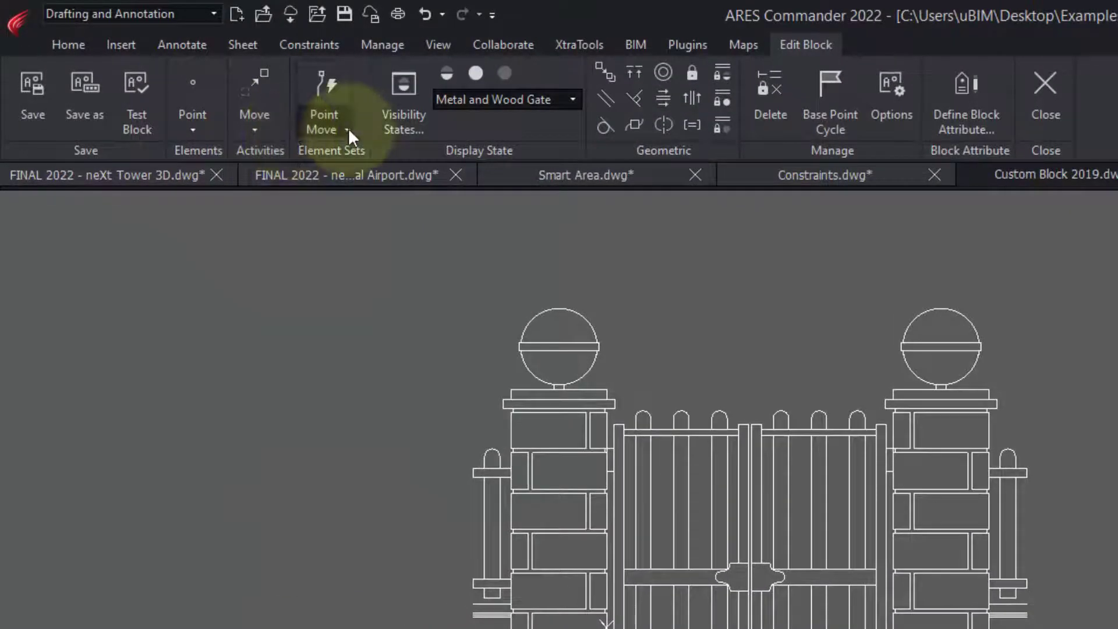
click(349, 129)
click(349, 128)
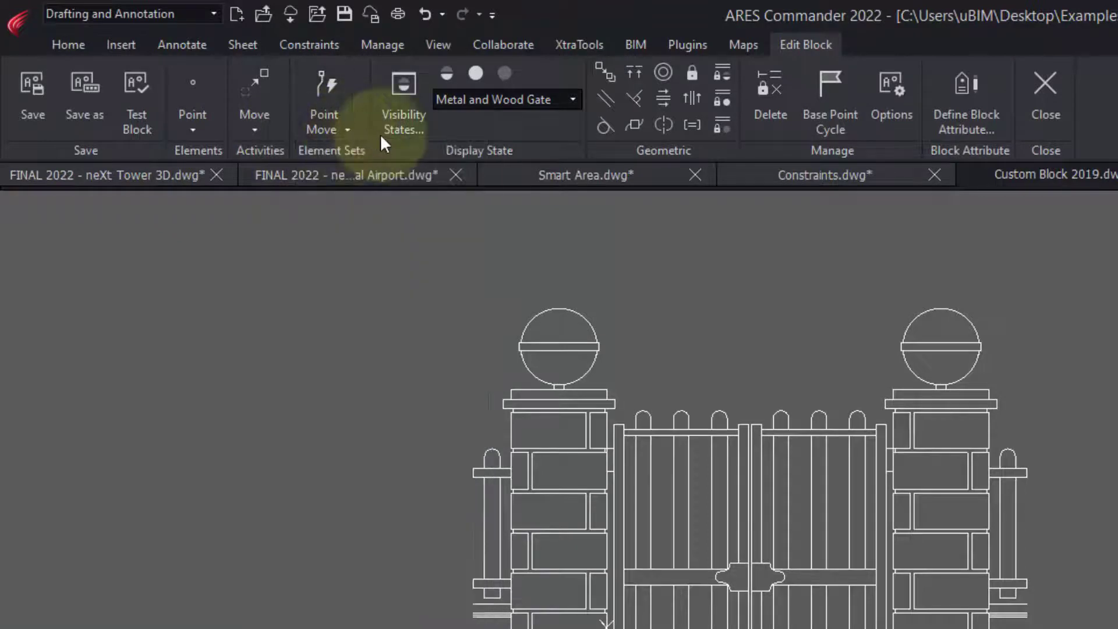
click(576, 102)
click(576, 98)
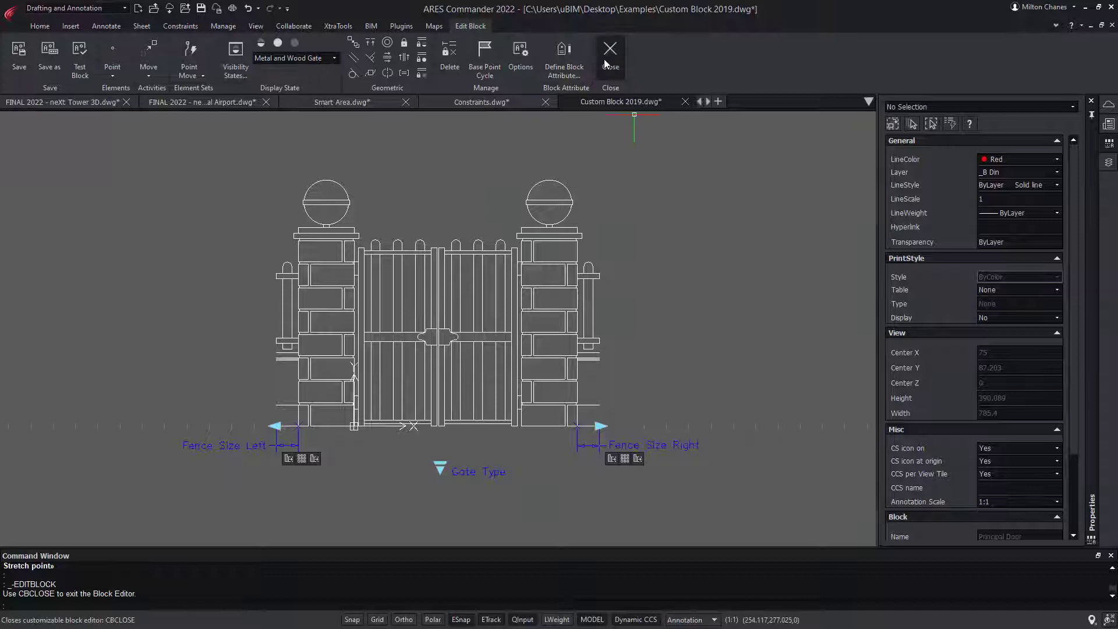
click(607, 57)
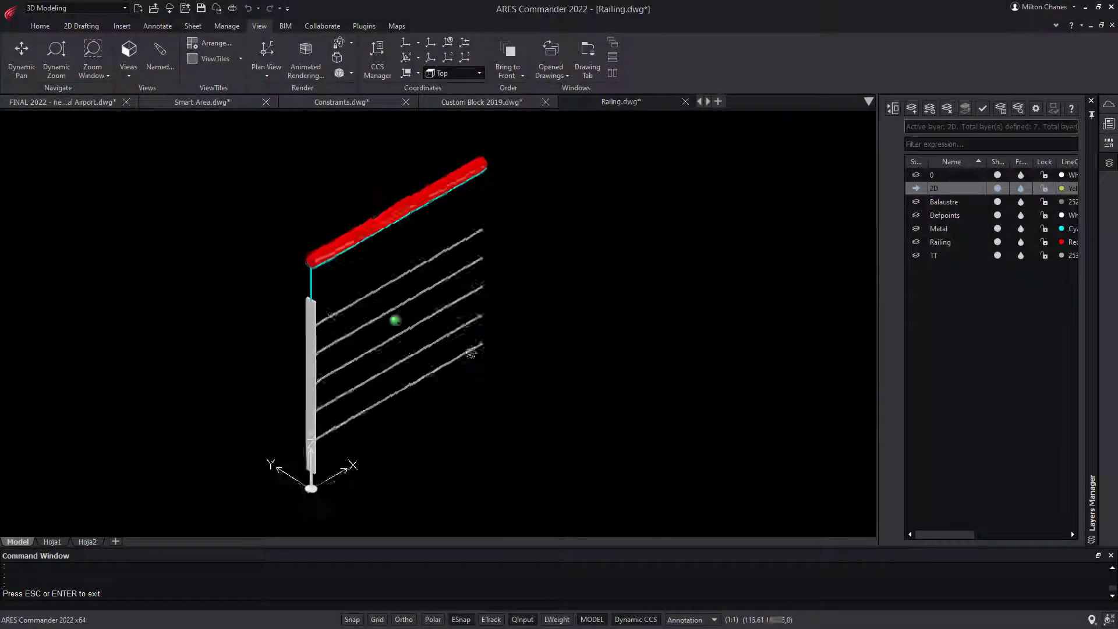
Step: Orbit the railing and switch between front, top and 3D preset views
drag(471, 351, 368, 411)
click(328, 499)
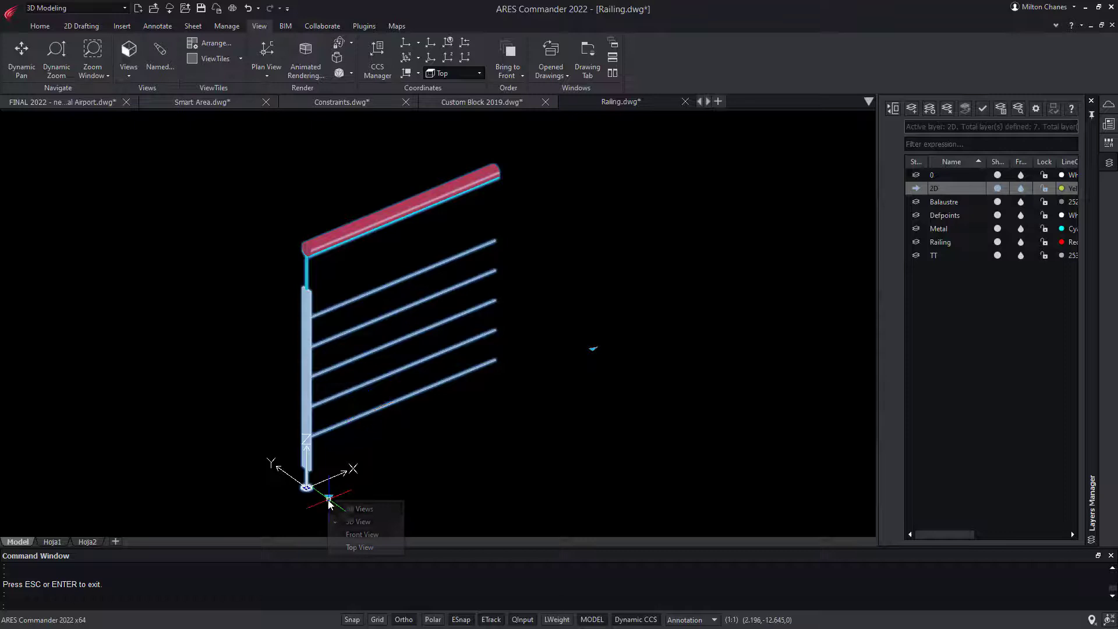
click(365, 539)
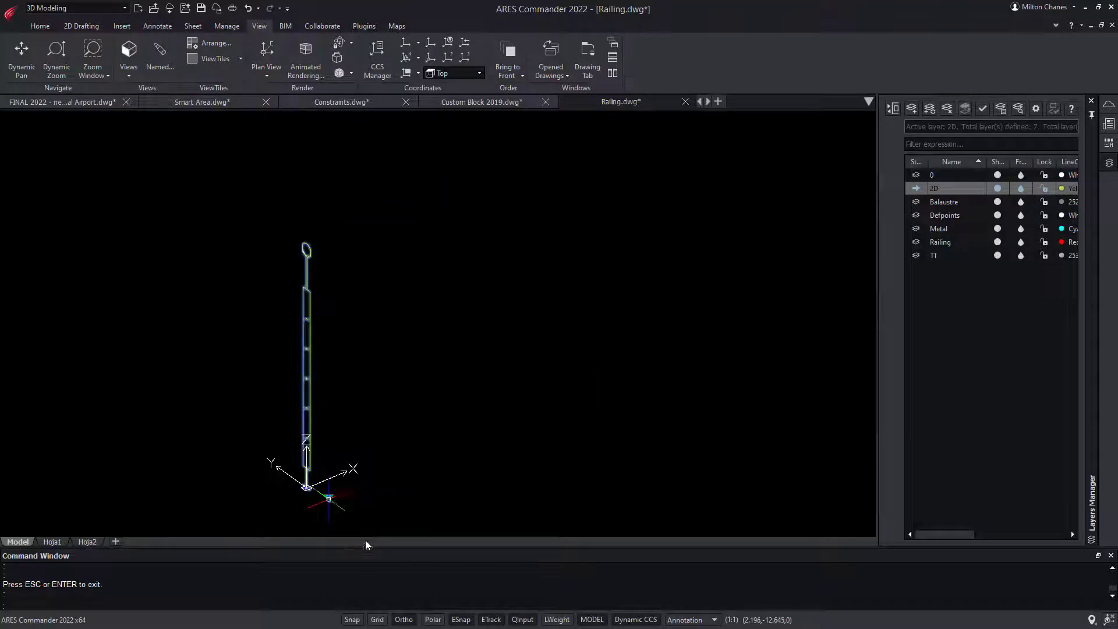
click(341, 504)
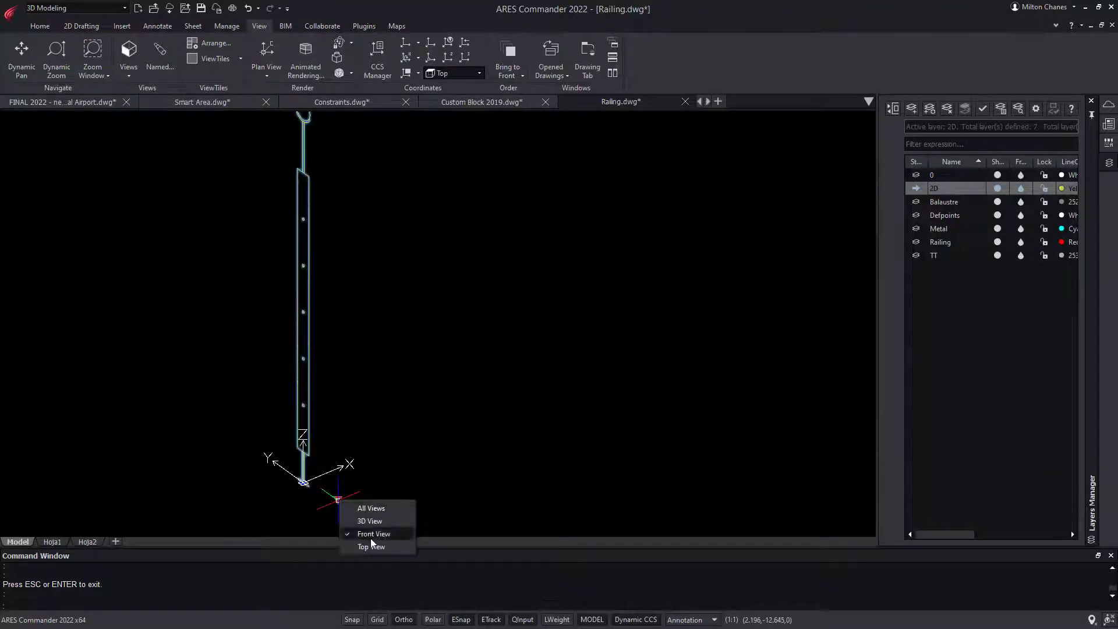
click(369, 543)
click(371, 483)
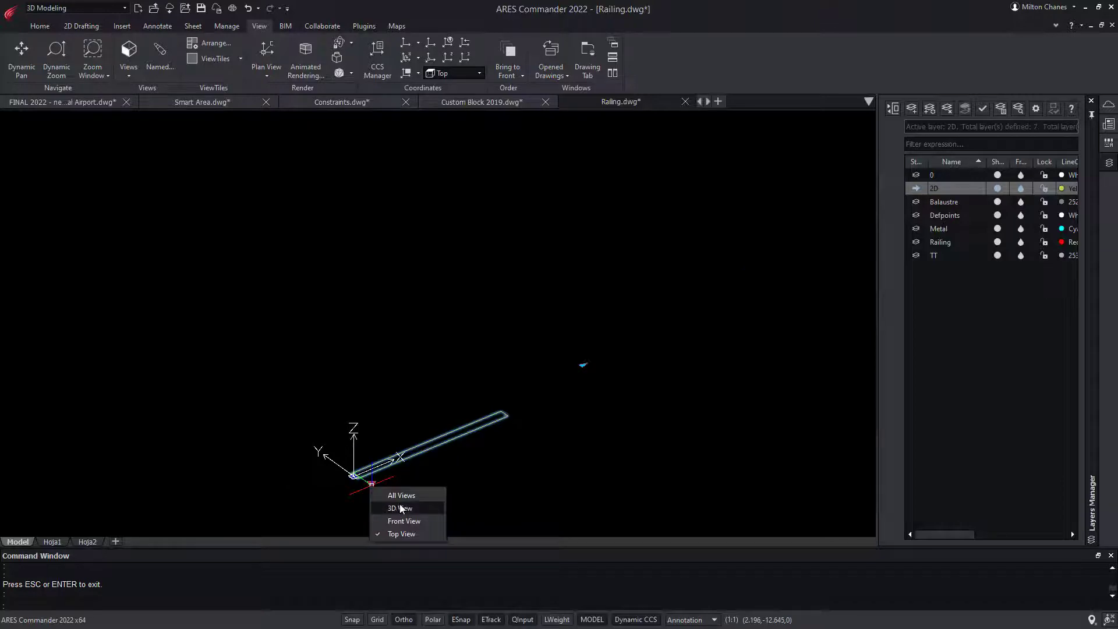
Step: Stretch the railing into a long multi-post run and check it from top and 3D views
click(389, 507)
click(552, 382)
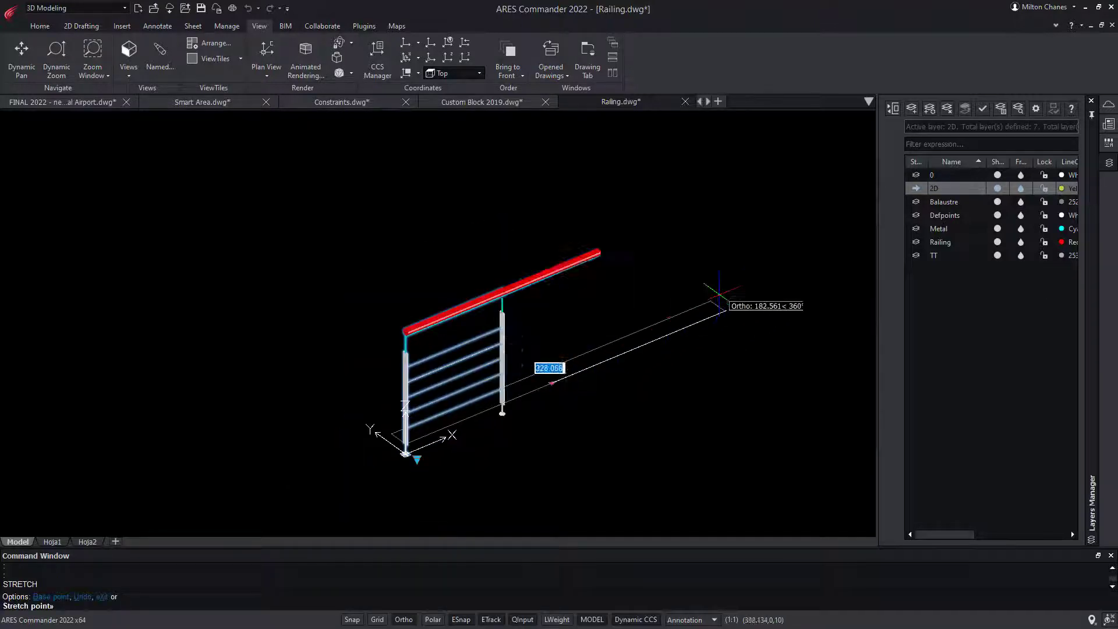
scroll(611, 332, down, 2)
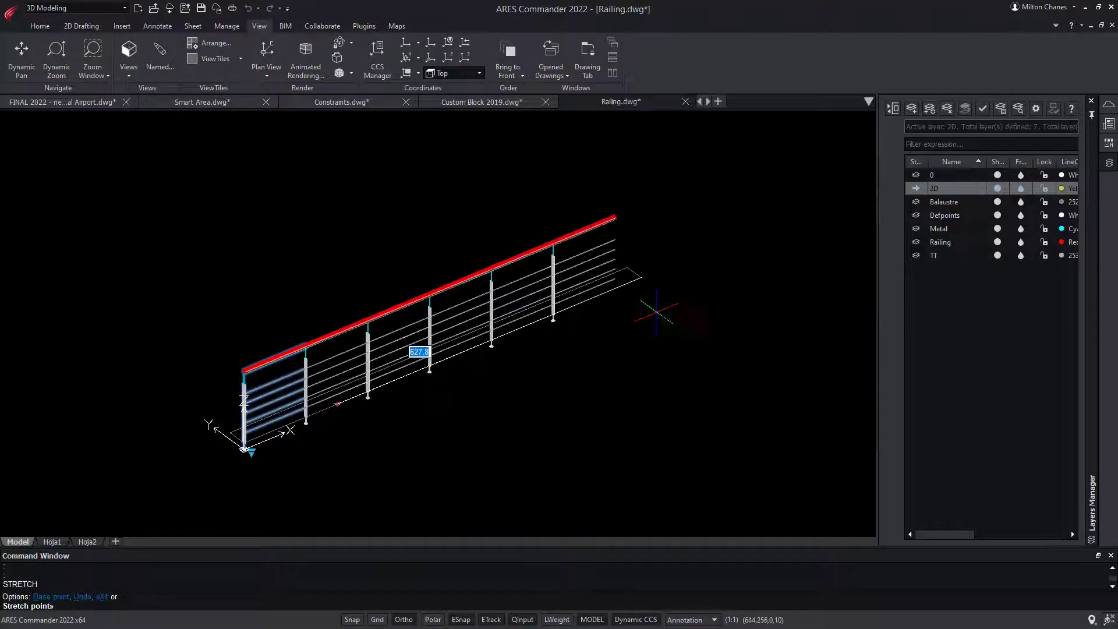
click(650, 309)
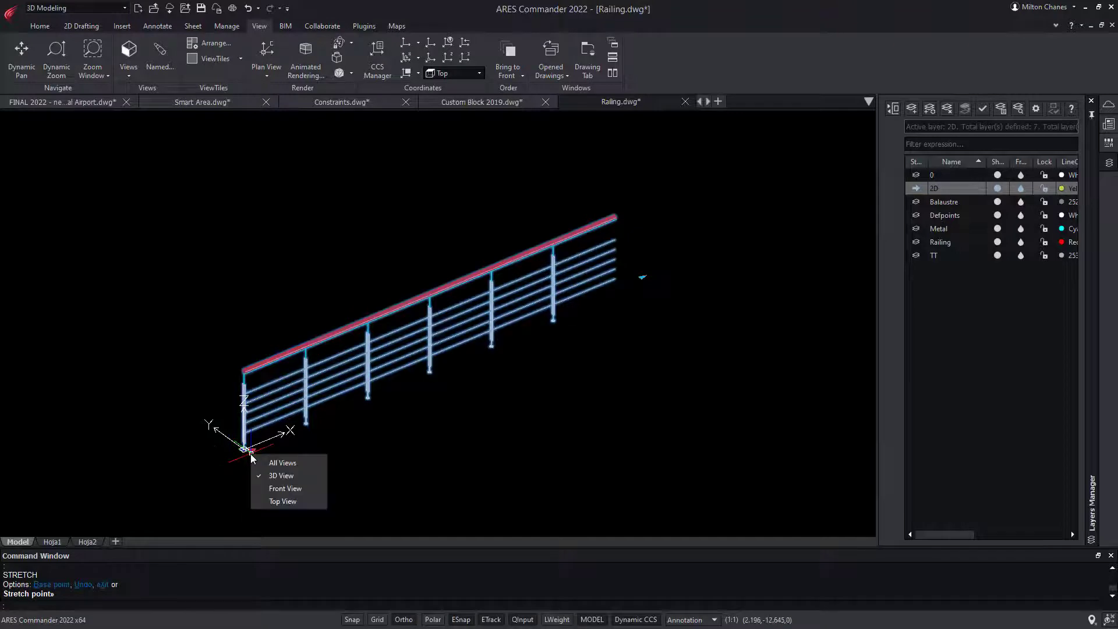
click(283, 502)
click(247, 449)
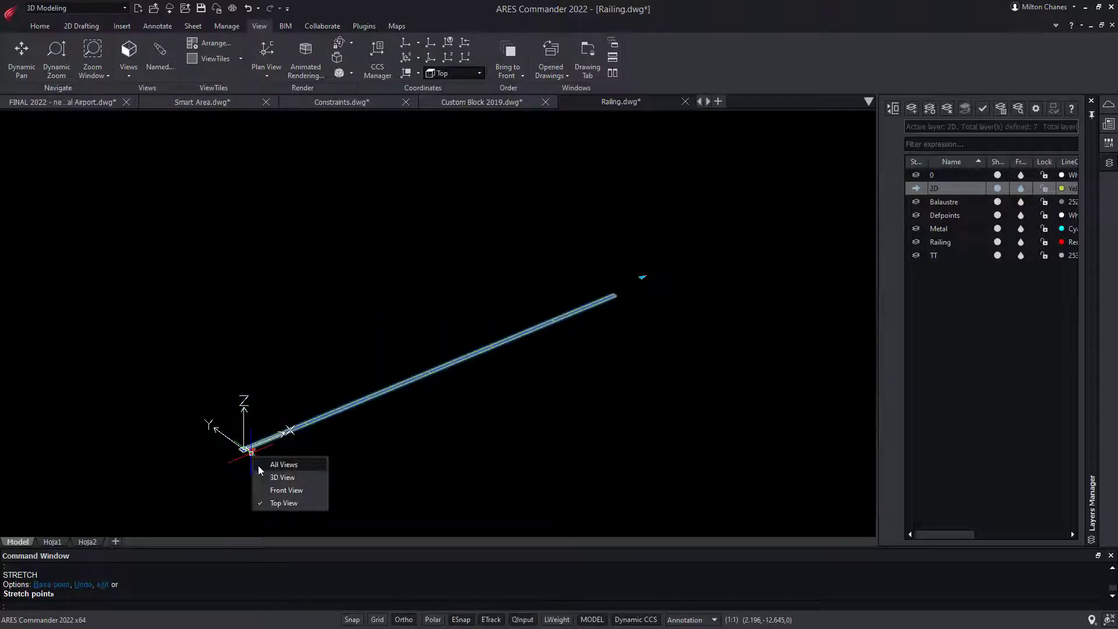
click(280, 489)
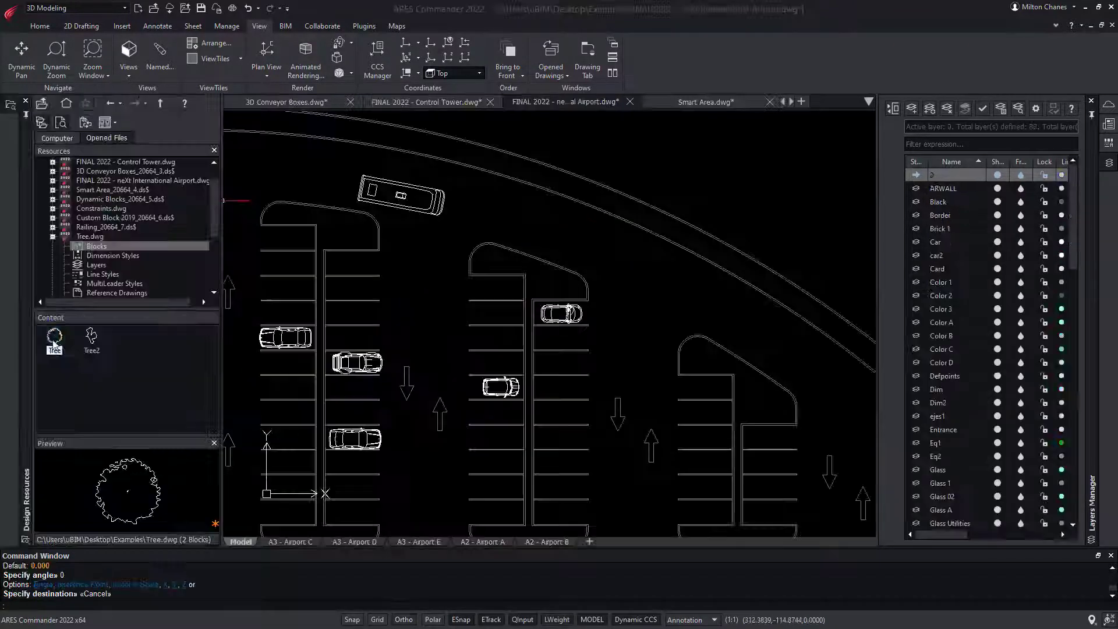
Step: Place the Tree block by the road and copy it to four points along the curve
drag(54, 339, 550, 141)
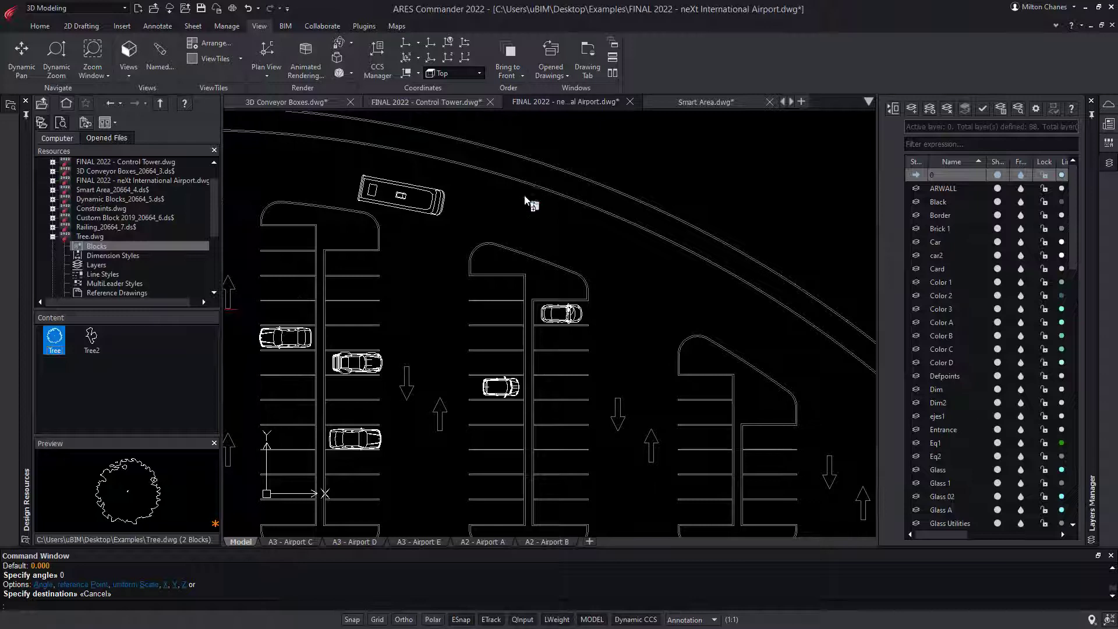
click(565, 144)
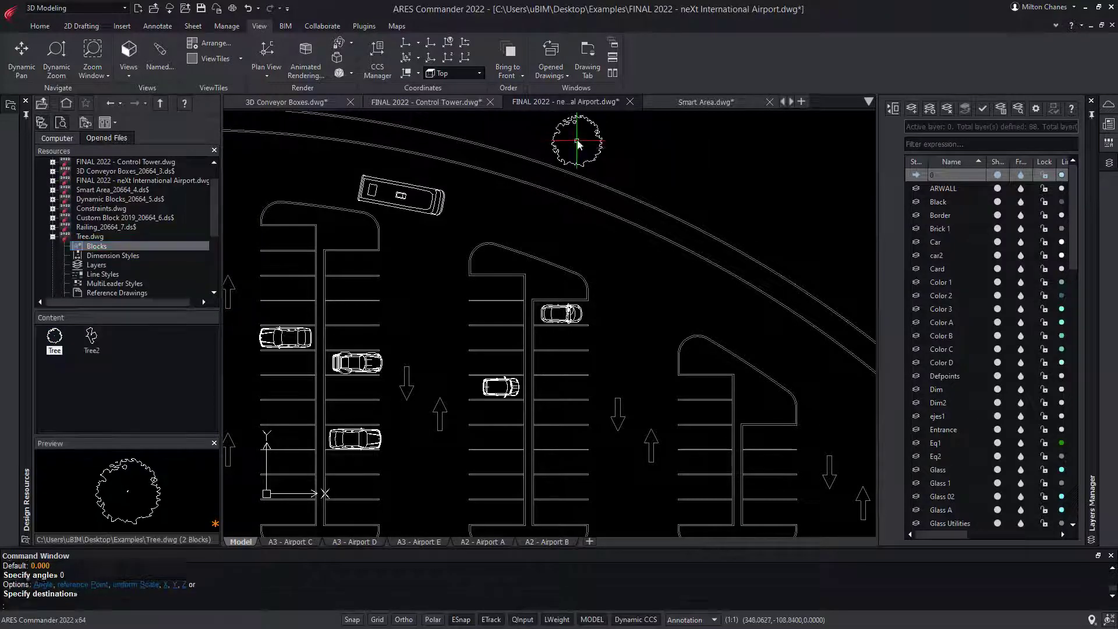
text(co)
key(Return)
click(577, 142)
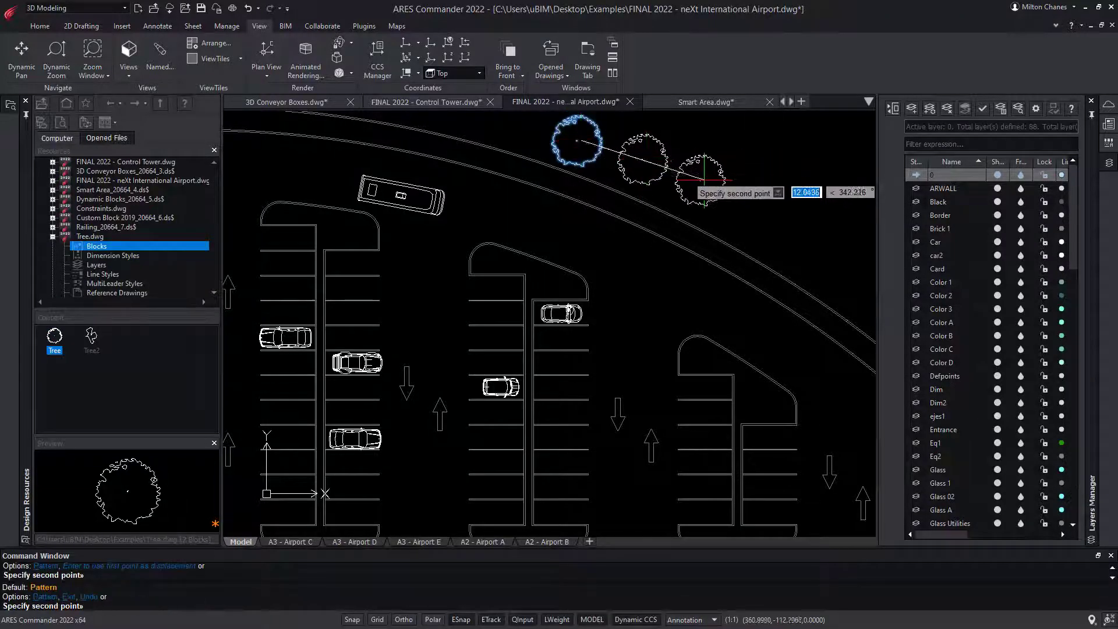
click(643, 159)
click(705, 186)
click(770, 226)
click(825, 284)
key(Escape)
key(Escape)
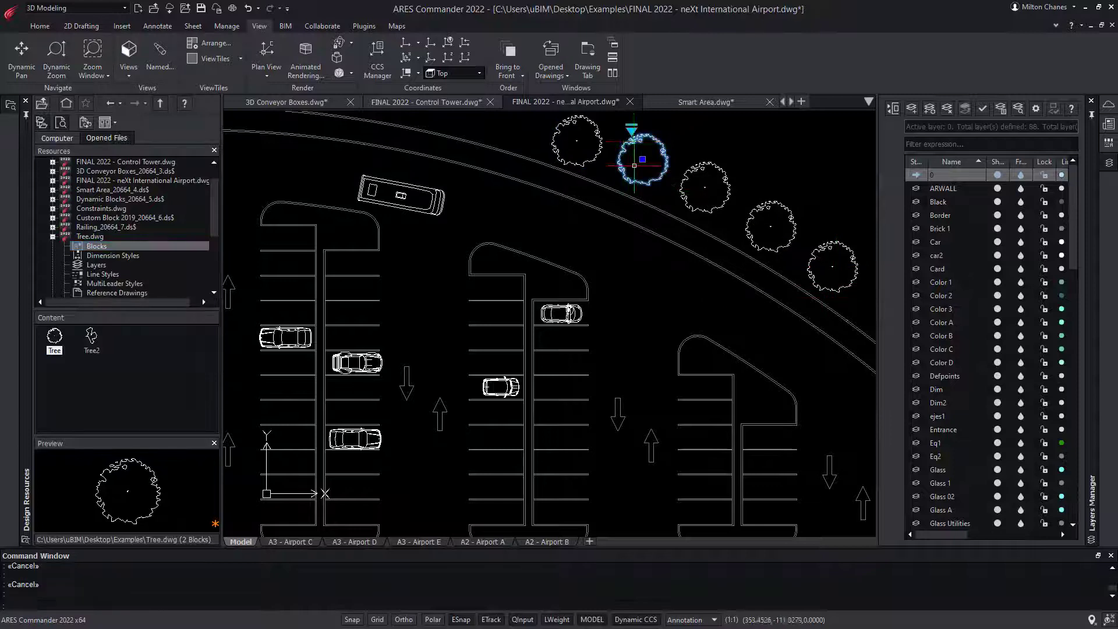
Step: Switch one tree copy to a bushier visibility variant
click(641, 159)
click(657, 154)
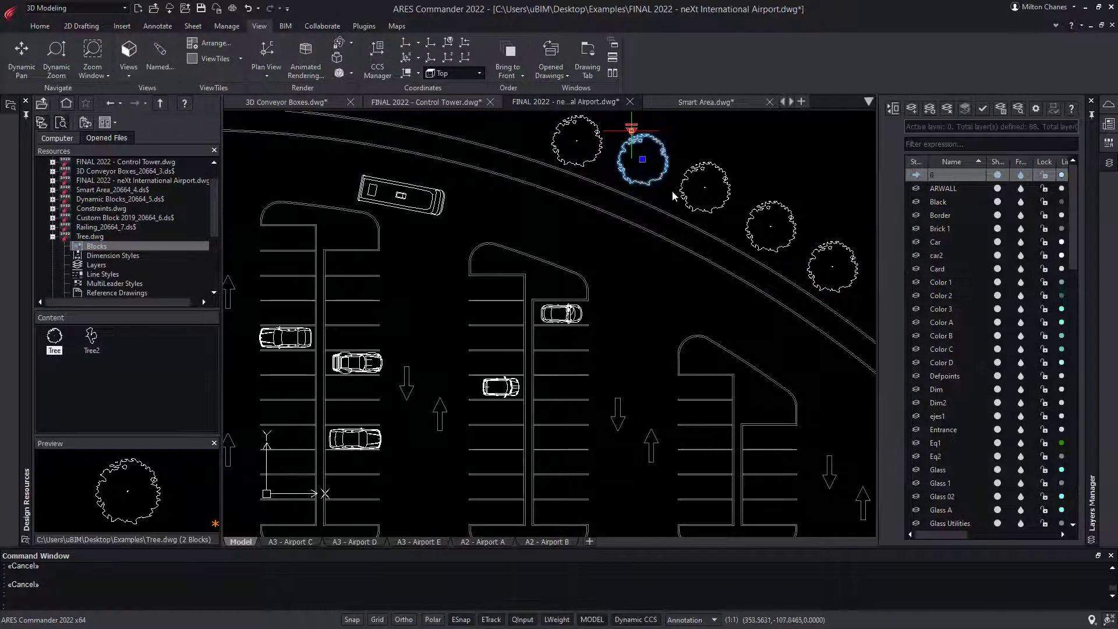
click(746, 193)
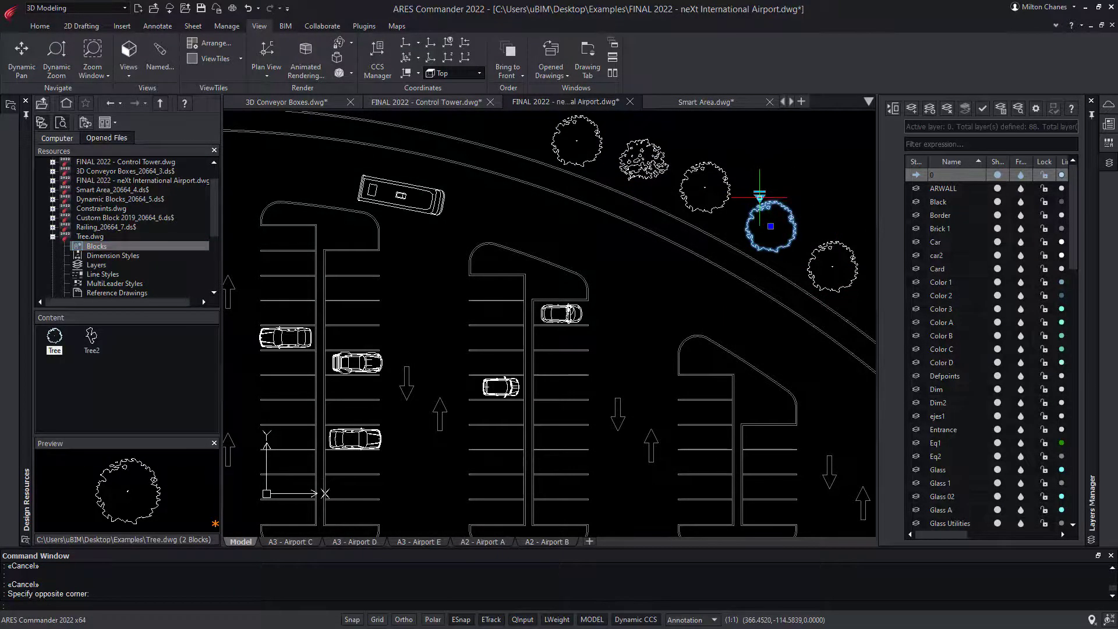
Step: Review the constraint icon settings from the Constraints ribbon's Options, then close them
right_click(759, 197)
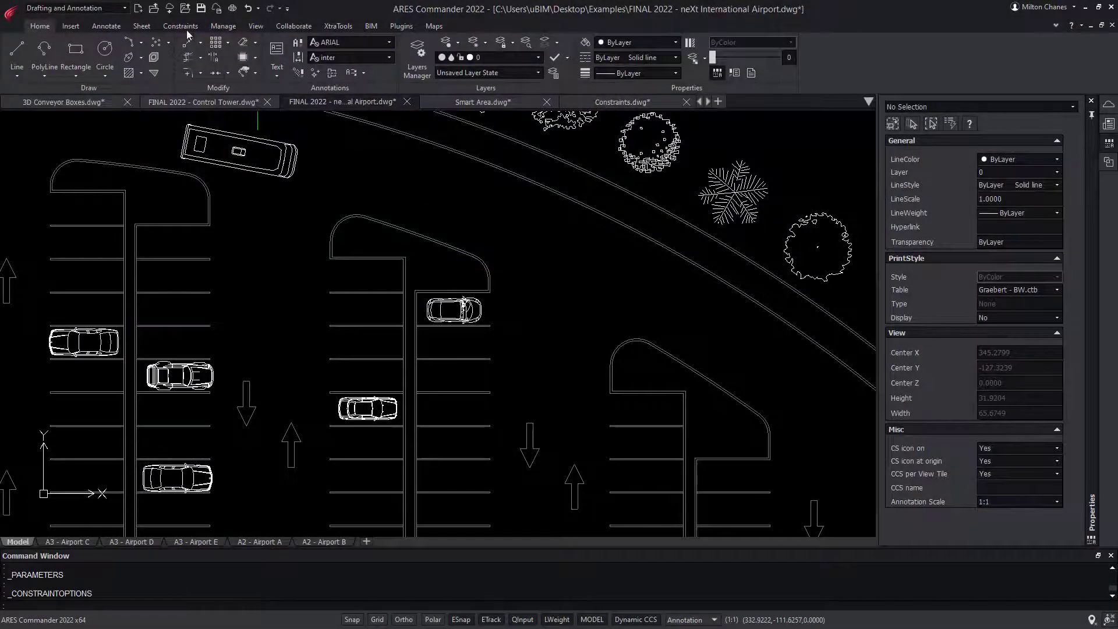
click(182, 27)
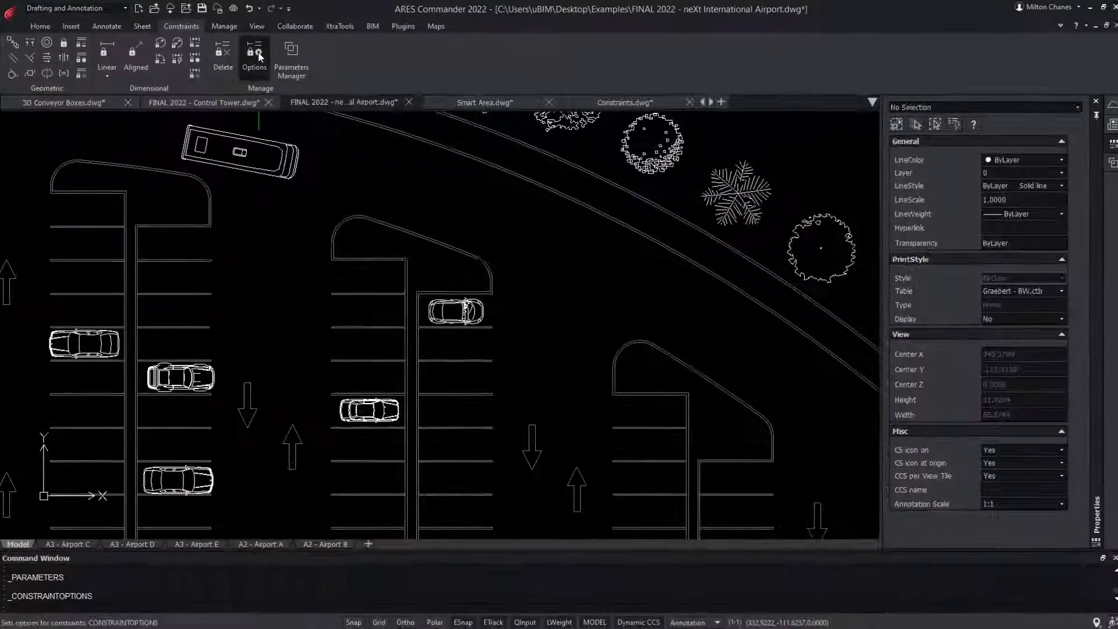
click(258, 52)
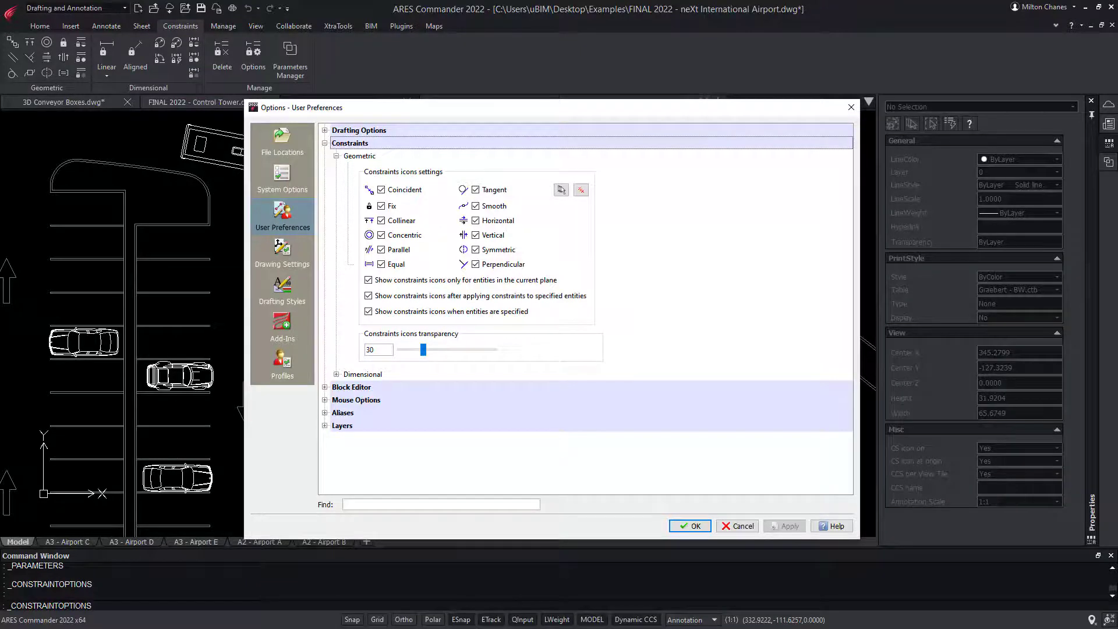
click(695, 526)
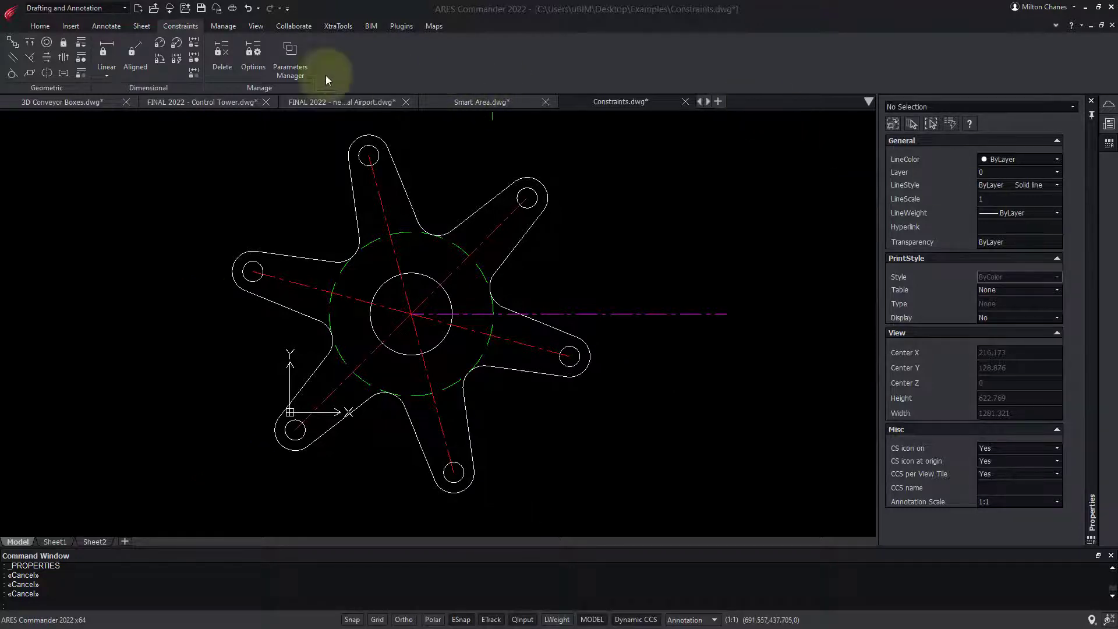
Step: Change the user-defined Radius expression from 15 to 25 in the Parameters Manager
click(290, 61)
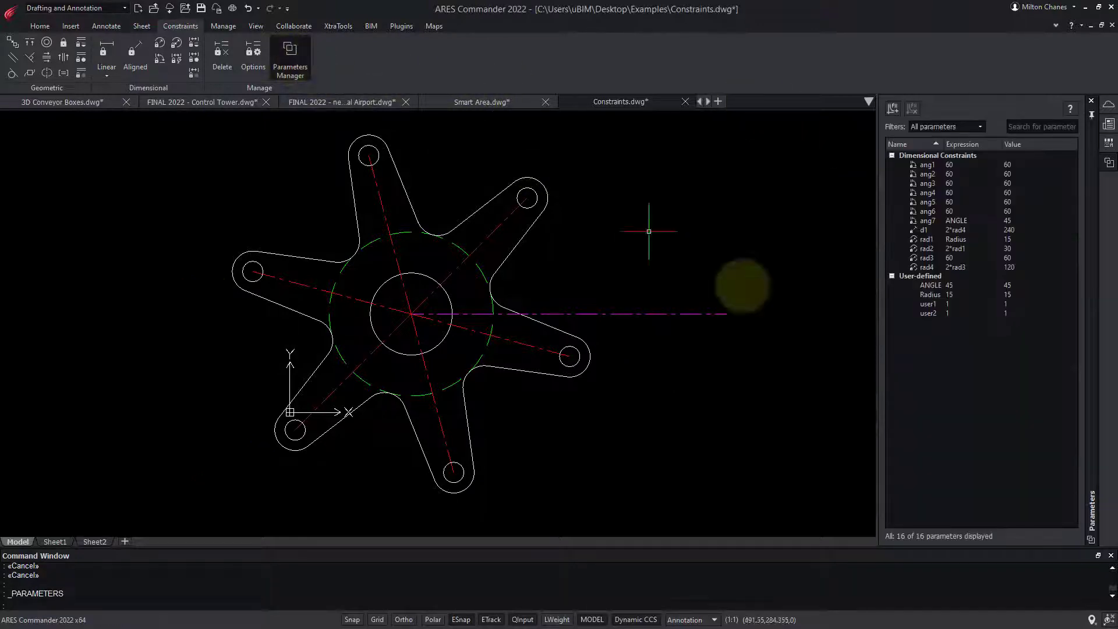
click(956, 339)
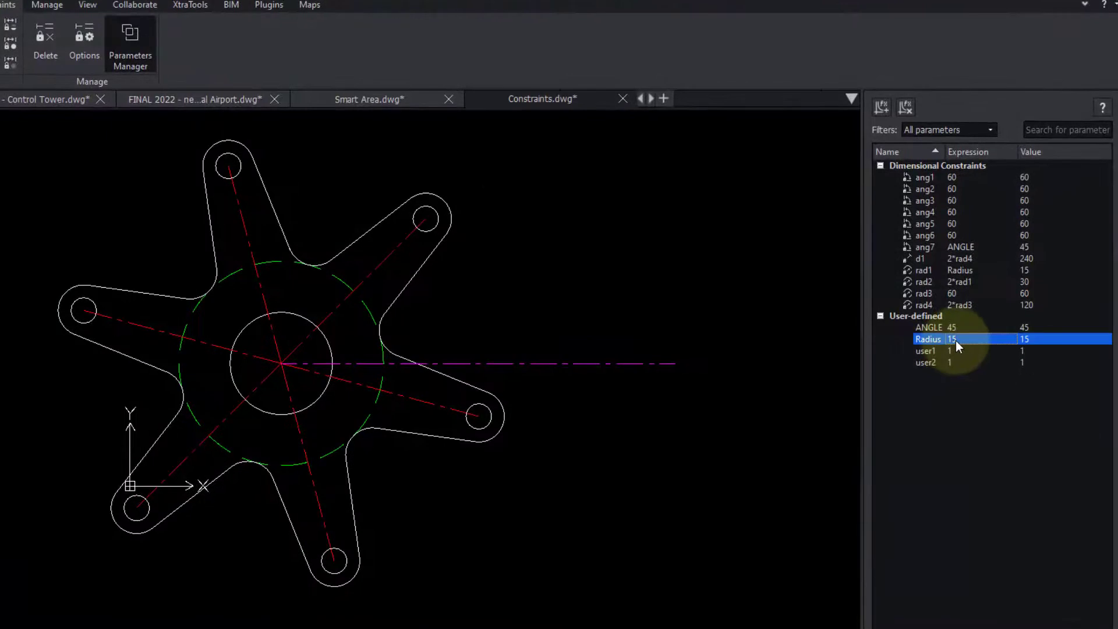
click(956, 340)
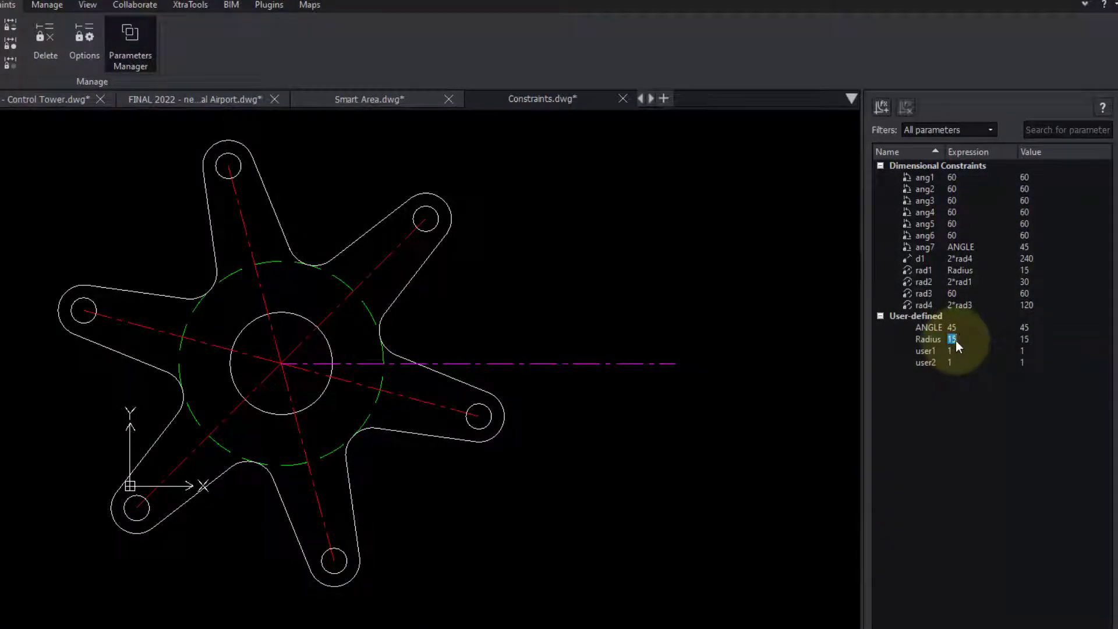
text(25)
key(Return)
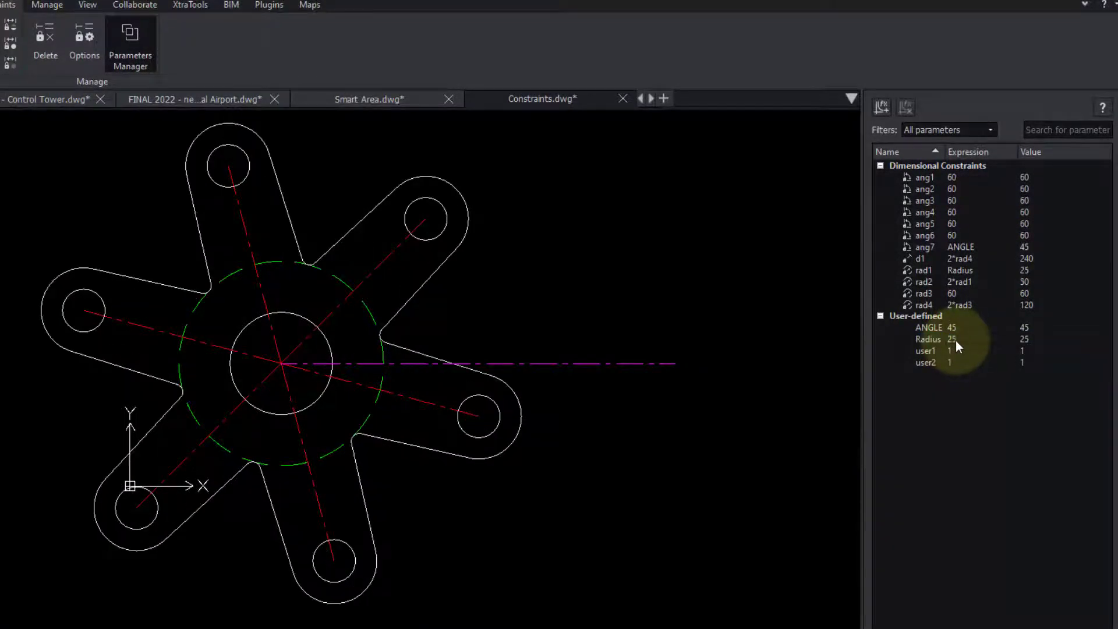
click(956, 341)
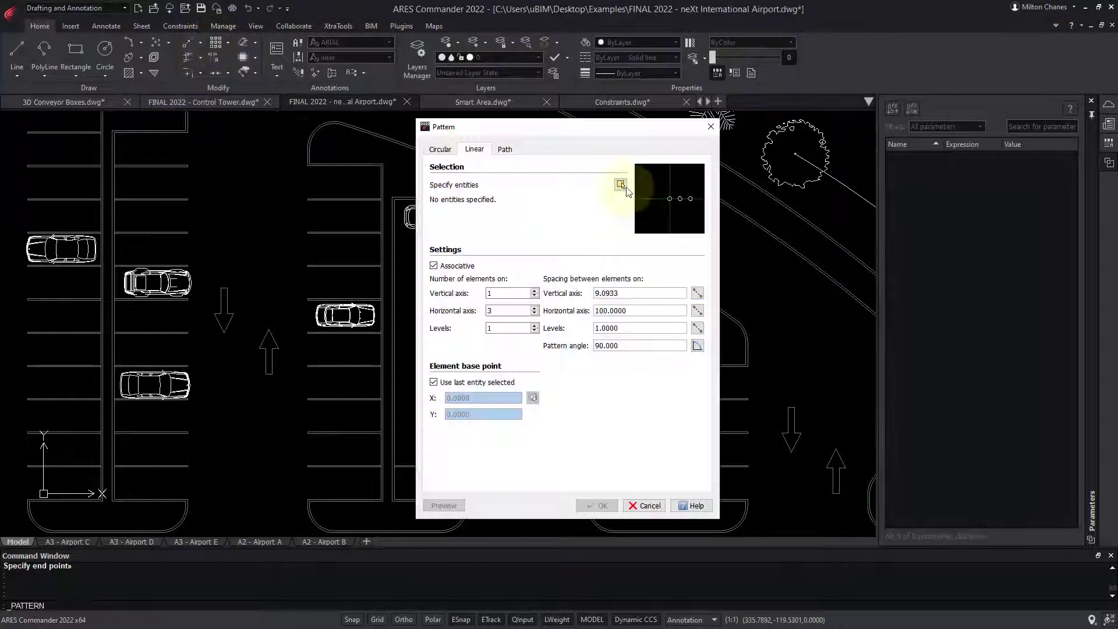
click(619, 188)
click(474, 450)
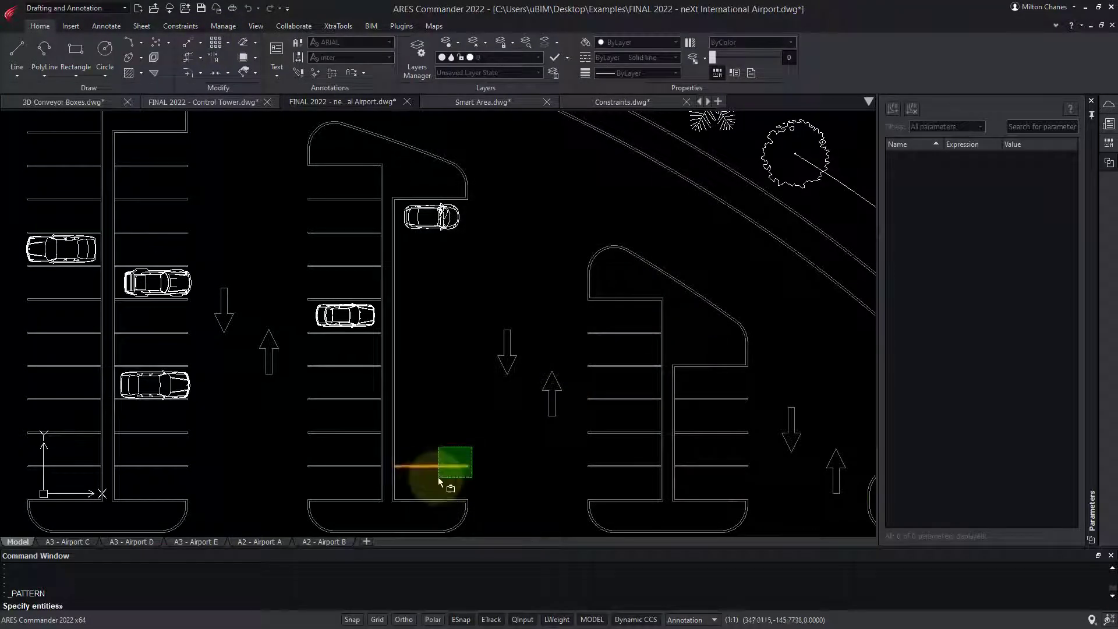
click(444, 480)
key(Return)
click(504, 311)
text(3)
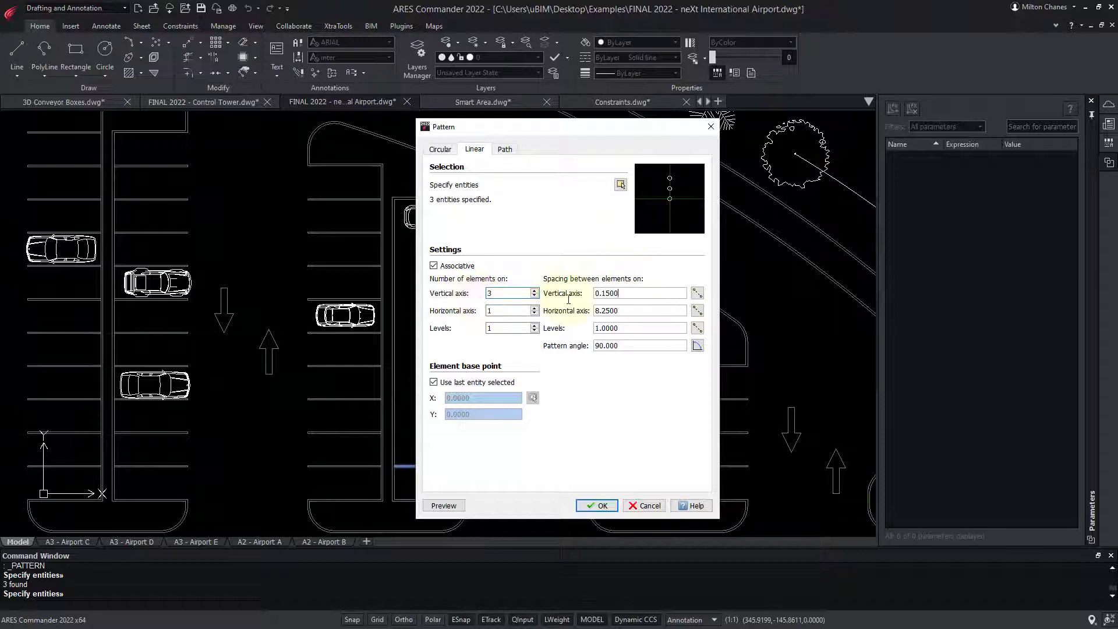
click(597, 505)
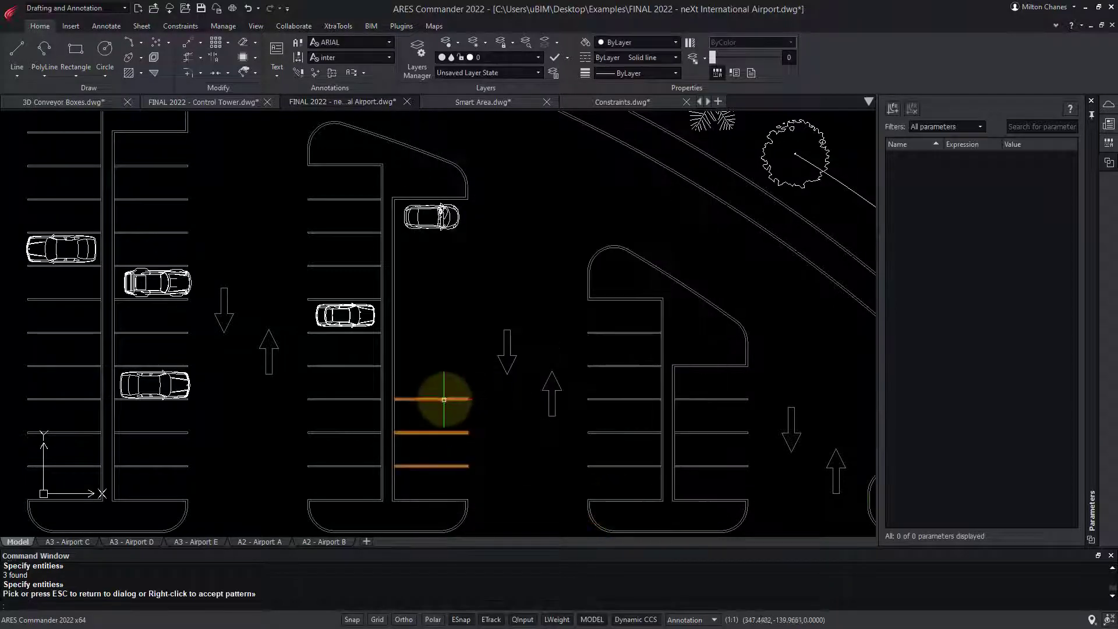
click(431, 399)
right_click(419, 246)
click(489, 281)
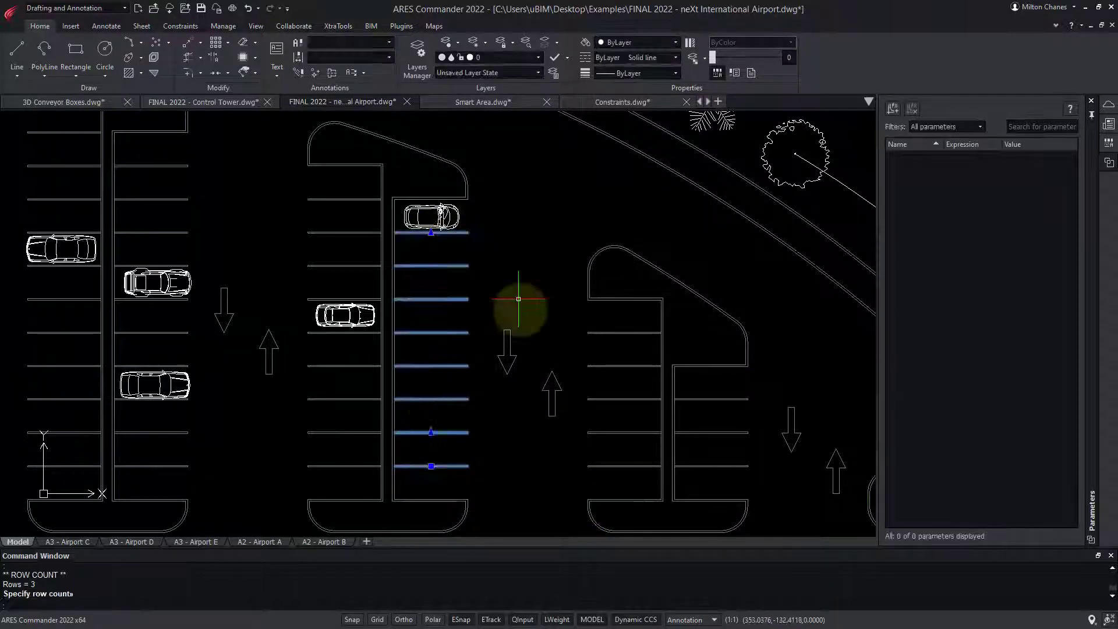
key(Escape)
key(ctrl+z)
click(532, 245)
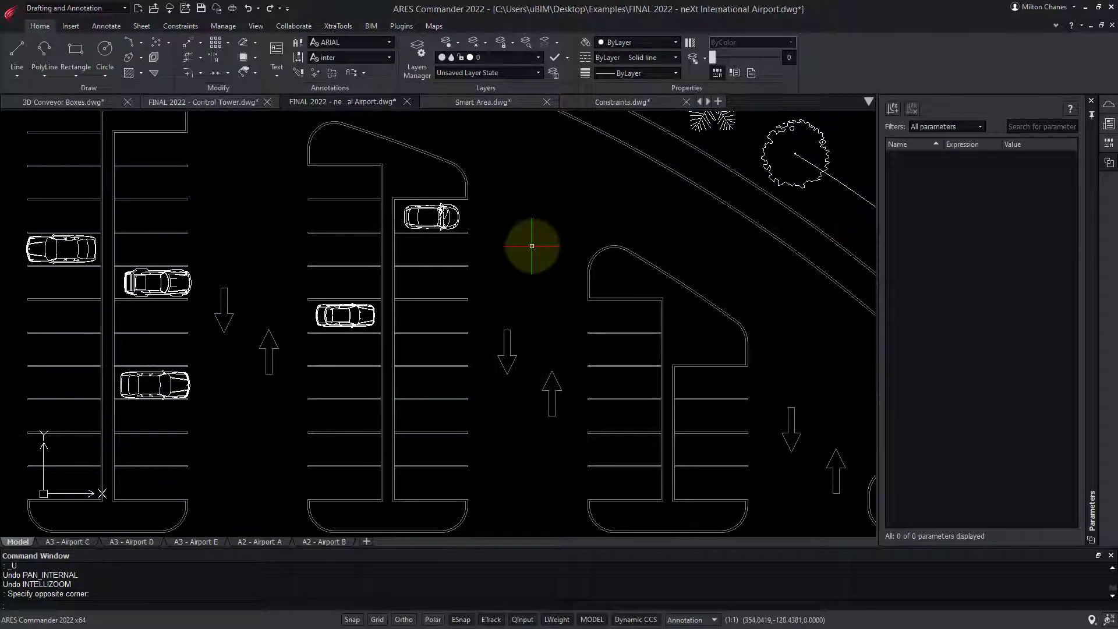
text(rr)
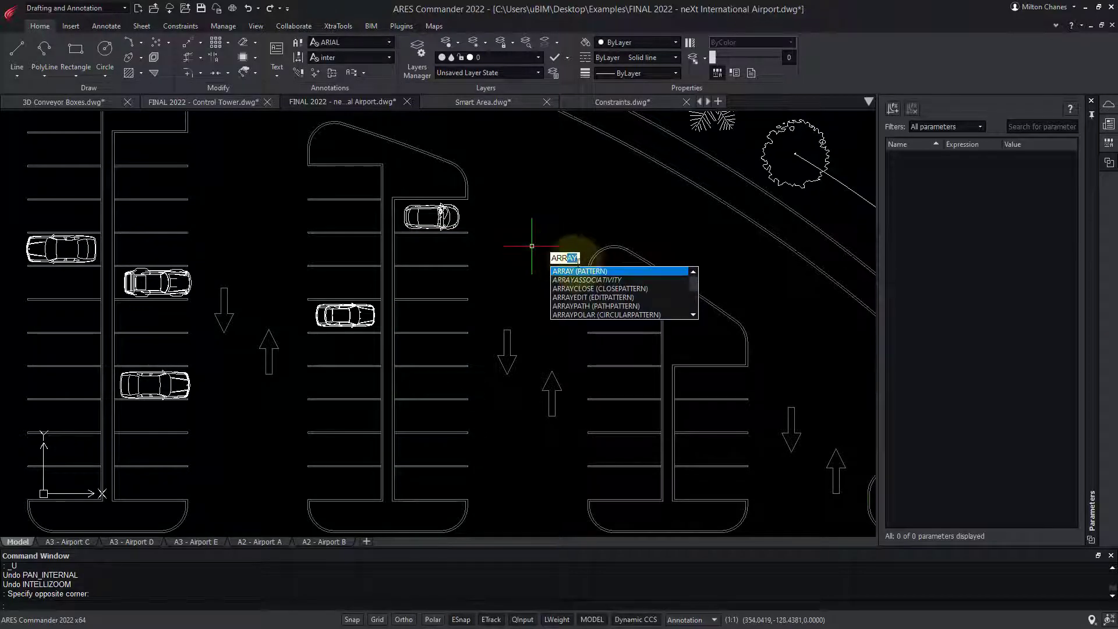
click(594, 273)
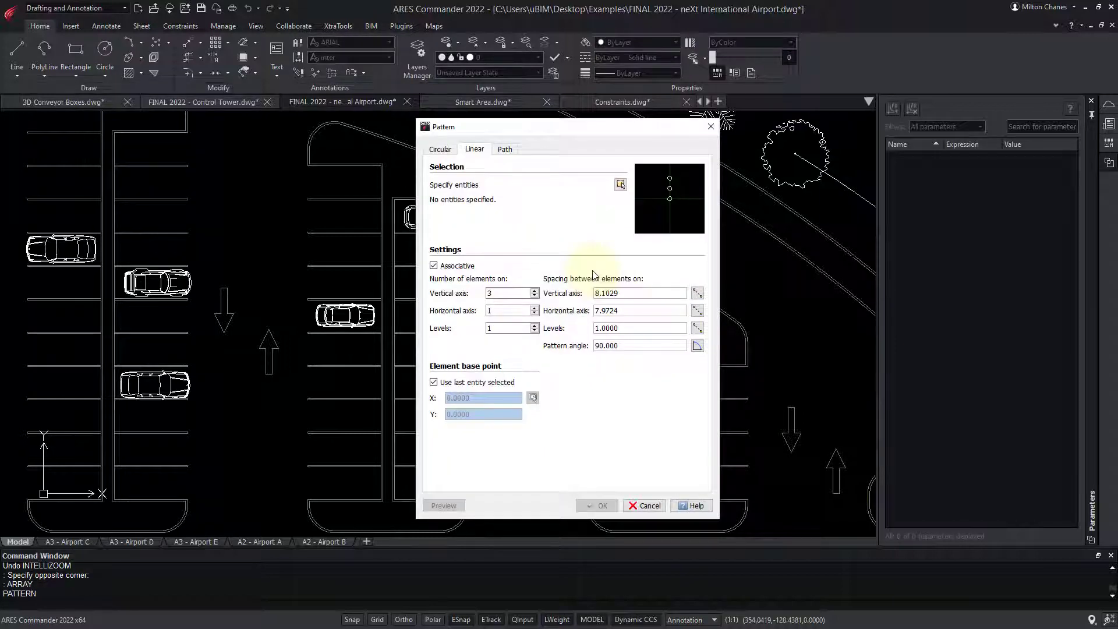
Step: Pattern the tree along the guide line path, then try the stripe pattern's row grip
click(504, 150)
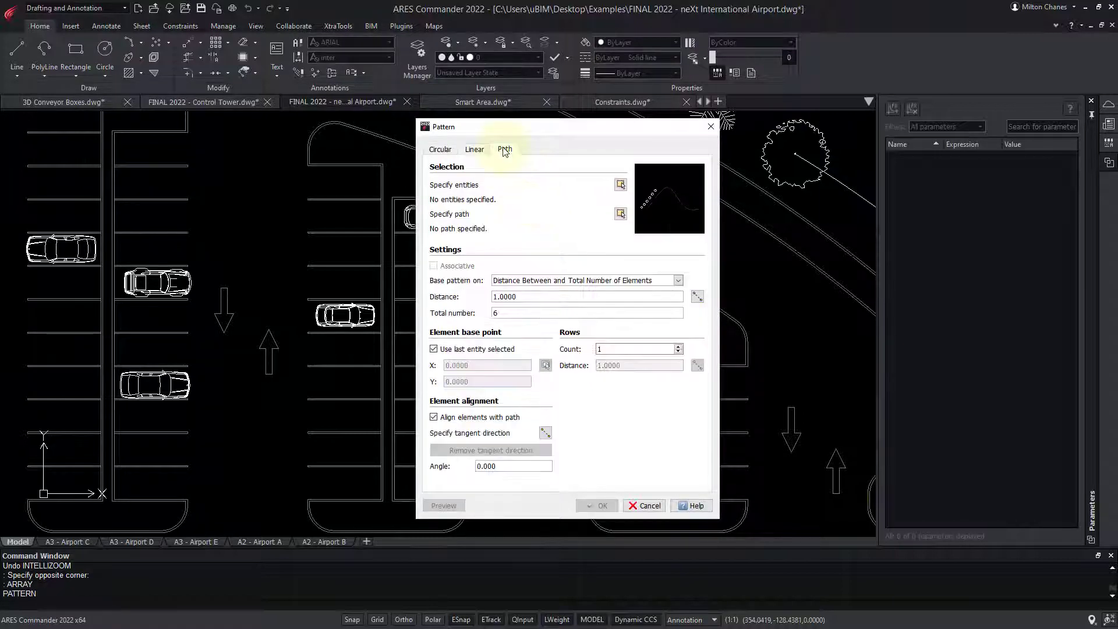
click(619, 186)
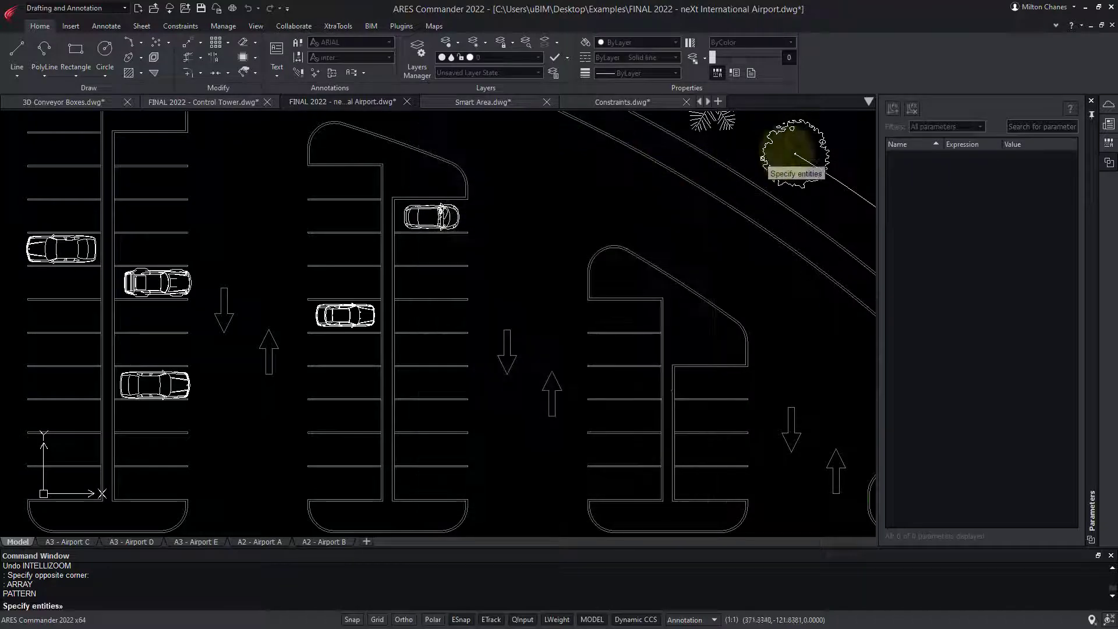
middle_drag(811, 163, 365, 224)
click(365, 220)
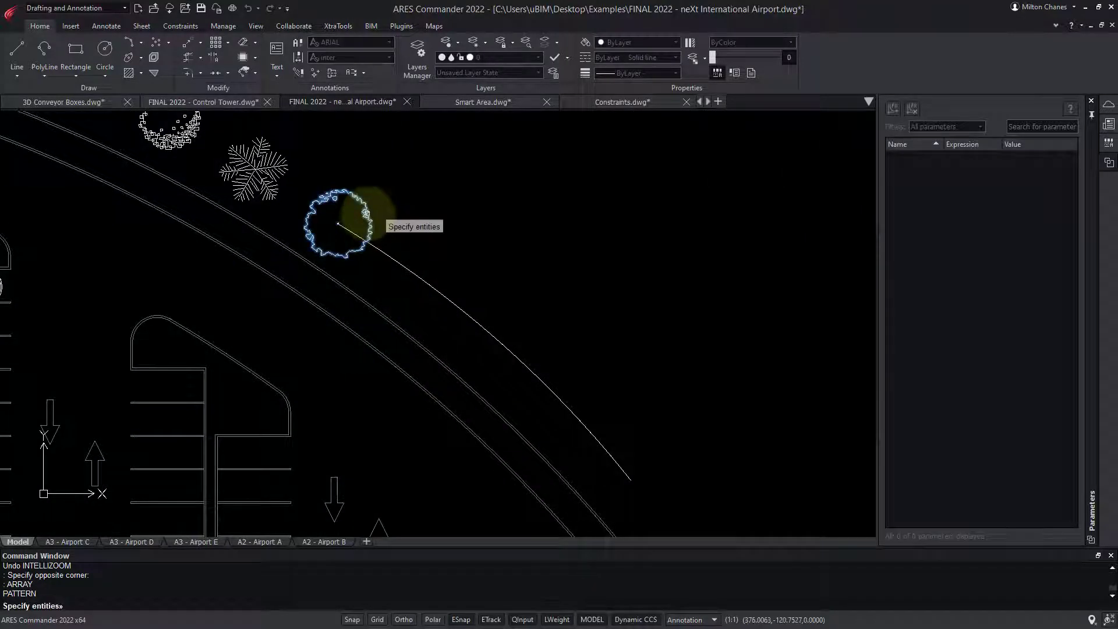
key(Return)
click(644, 213)
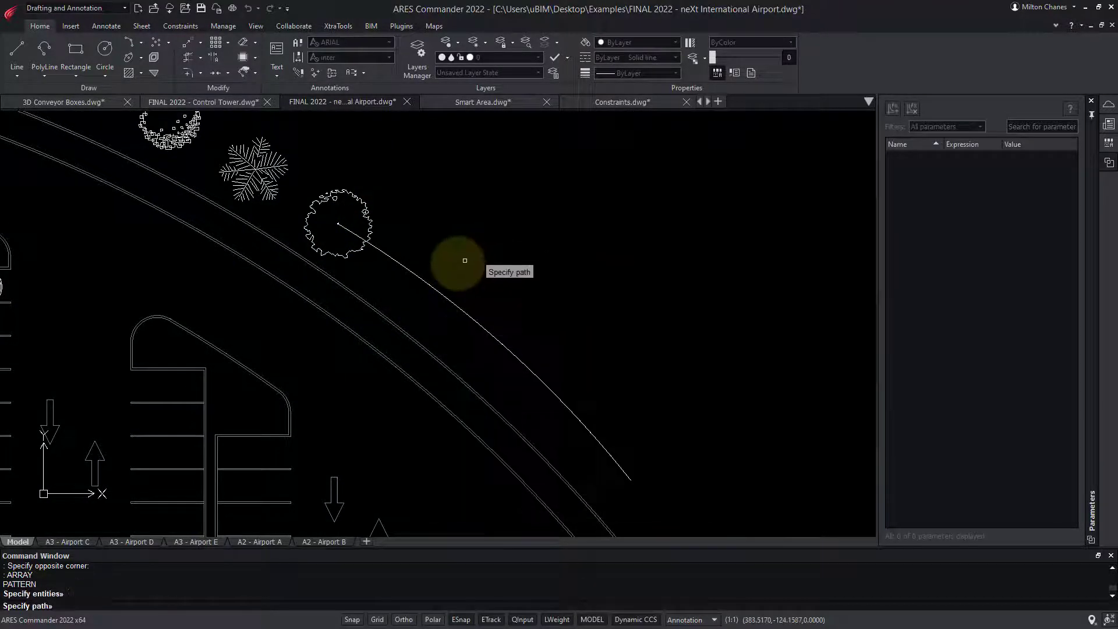
click(439, 293)
click(599, 505)
scroll(598, 504, down, 2)
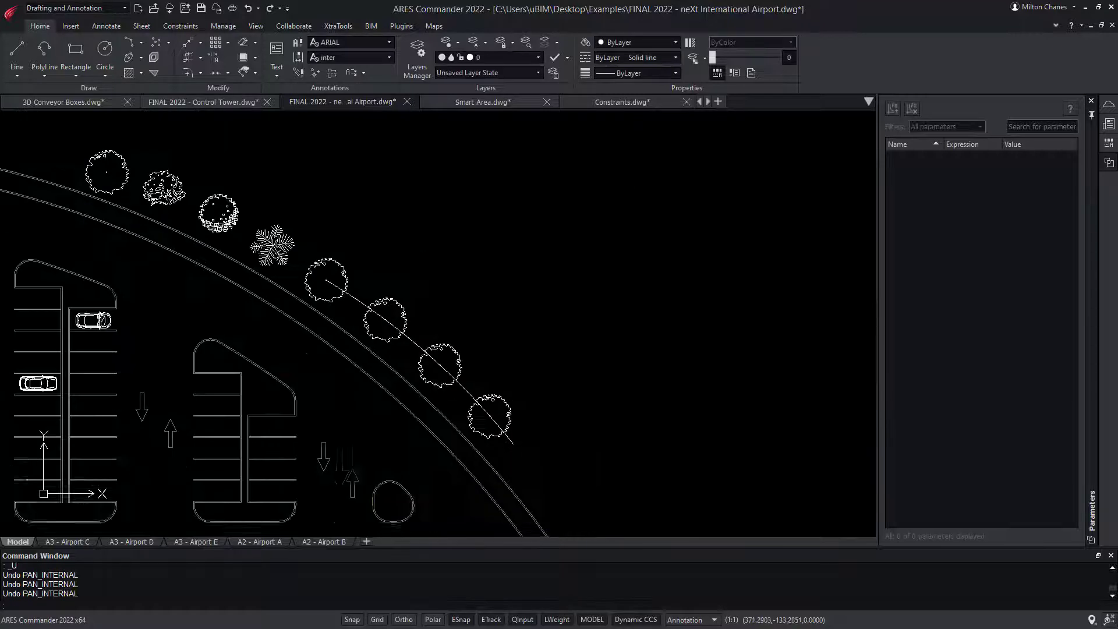
scroll(221, 271, down, 2)
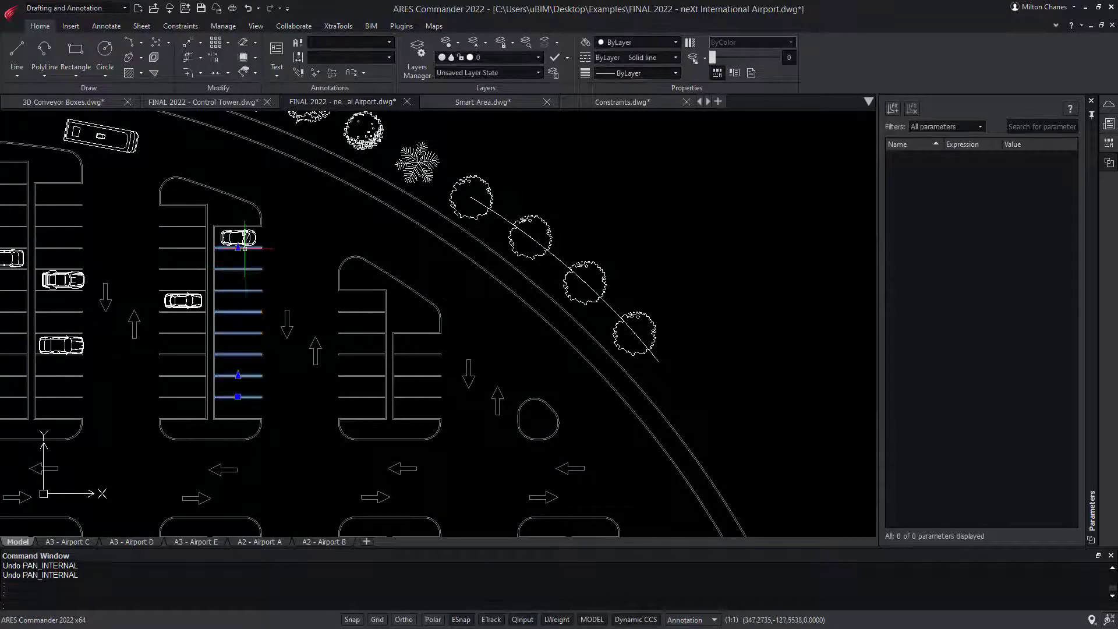
click(237, 247)
click(246, 281)
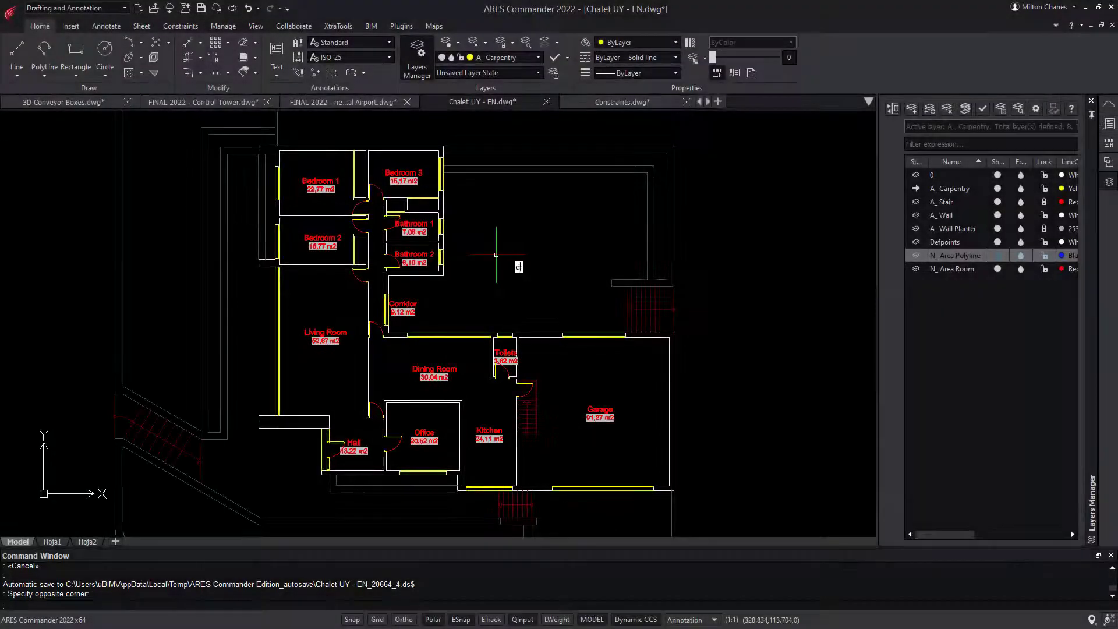
Step: Step through entity and property selection in data extraction, previewing the carpentry data
key(Return)
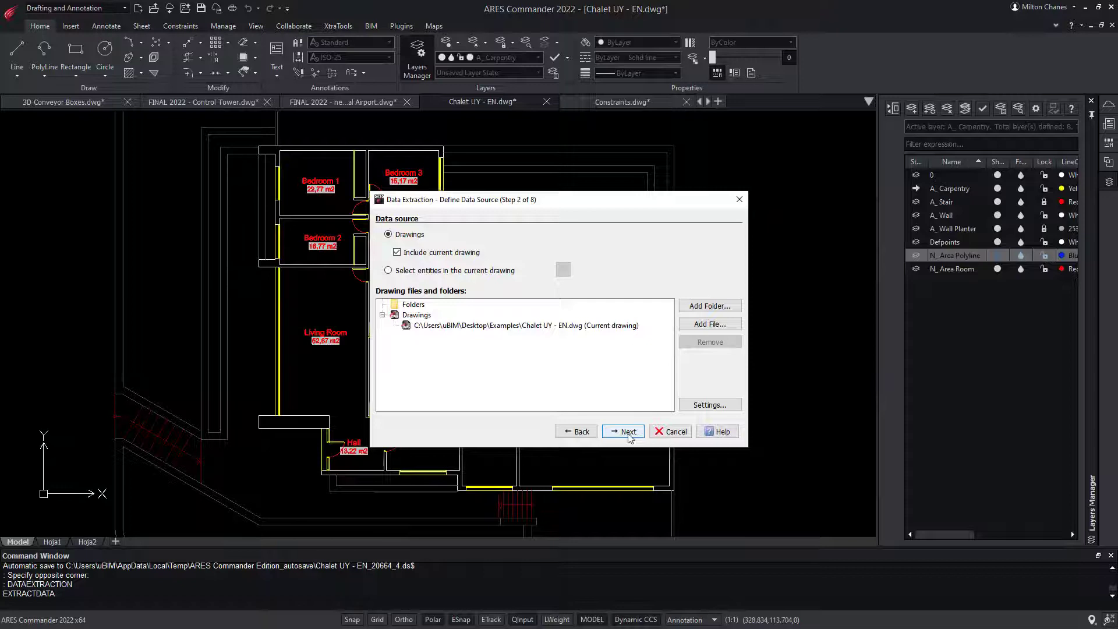
click(628, 434)
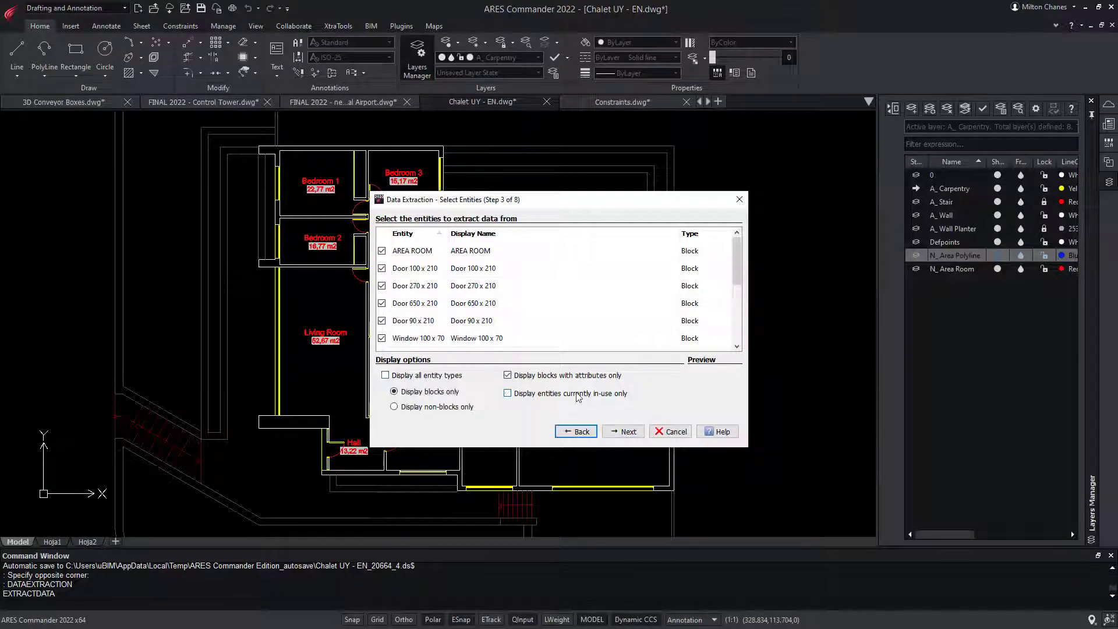
click(623, 431)
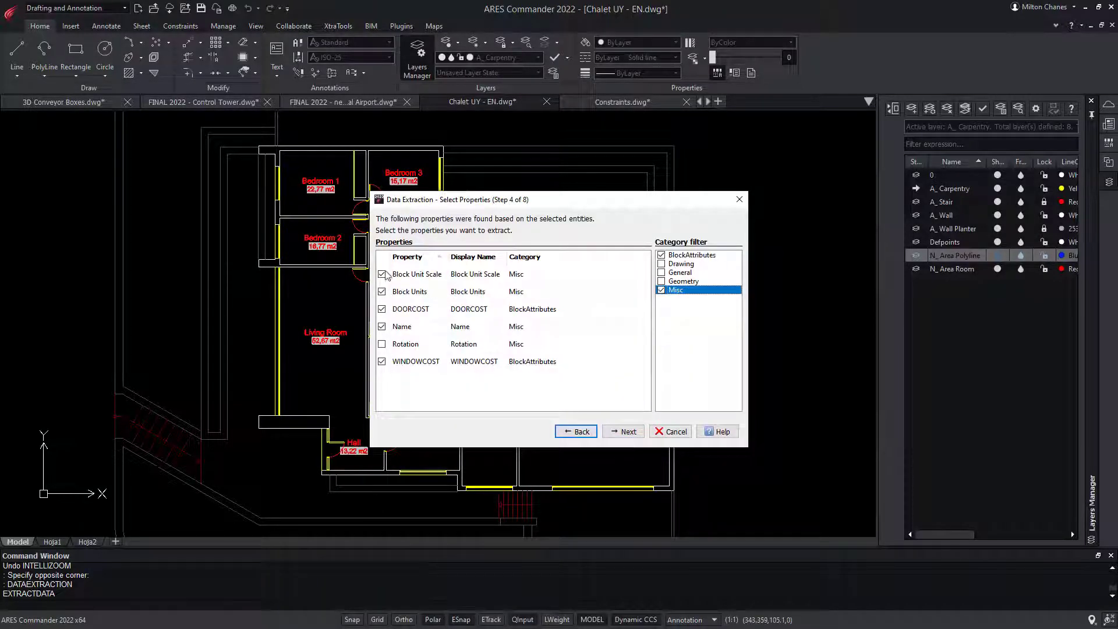
click(627, 432)
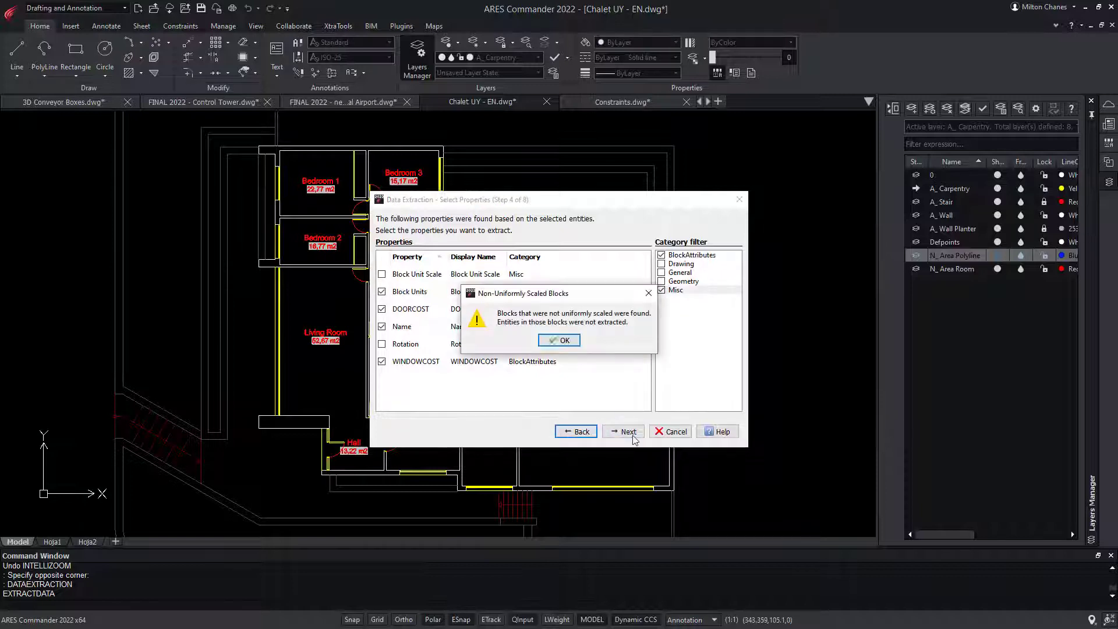
click(560, 340)
click(709, 373)
key(Escape)
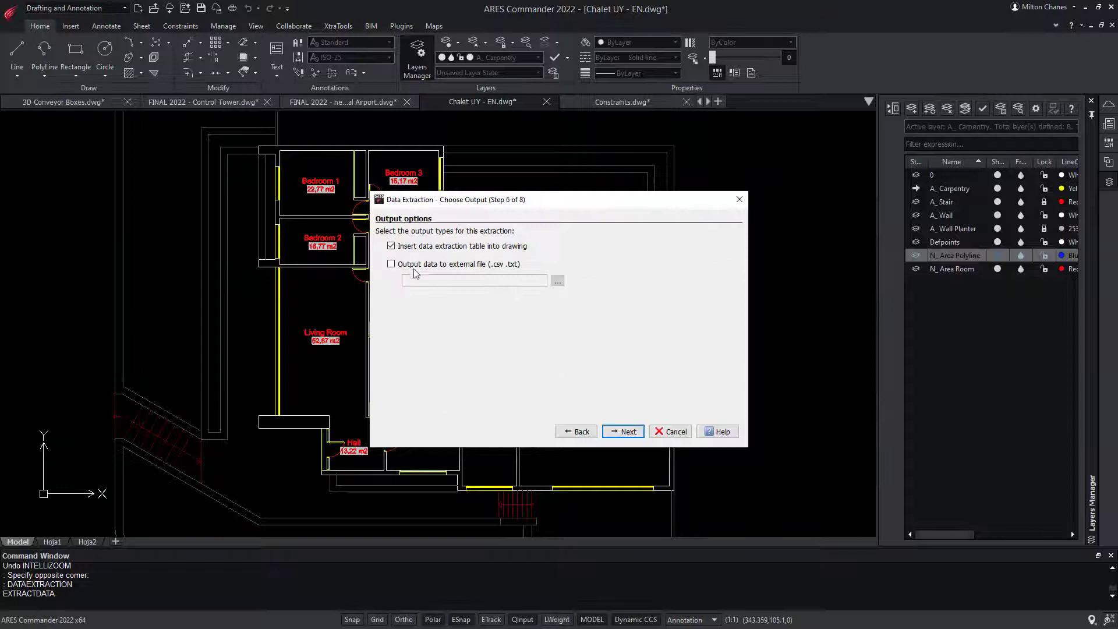
Step: Output the data to the Carpentry Cost CSV, replacing the existing file, and finish
click(628, 431)
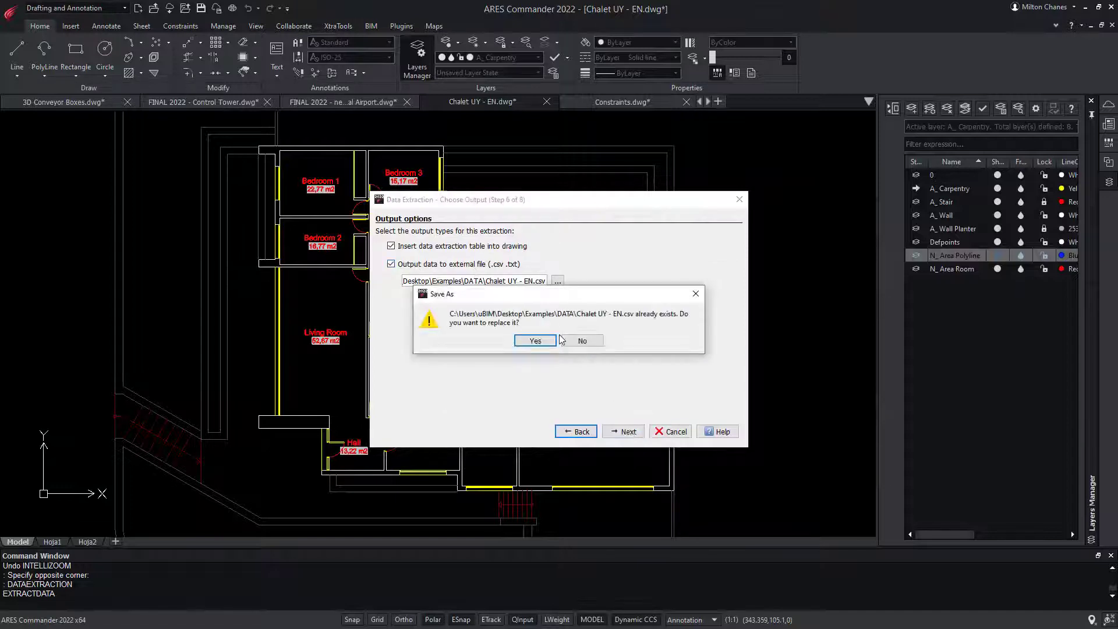
click(536, 341)
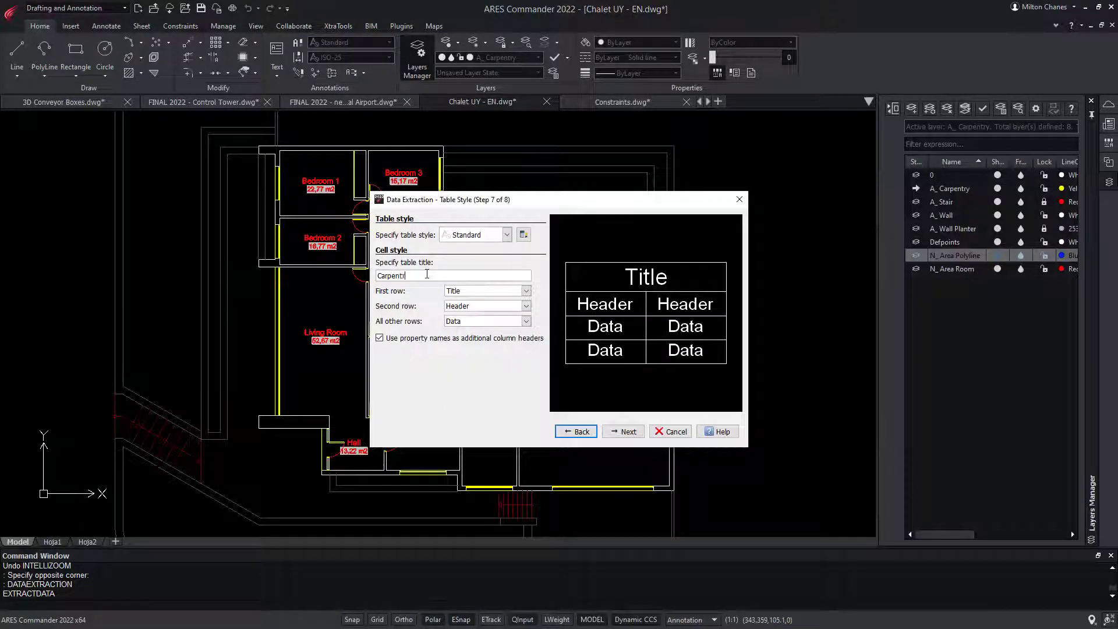
click(626, 432)
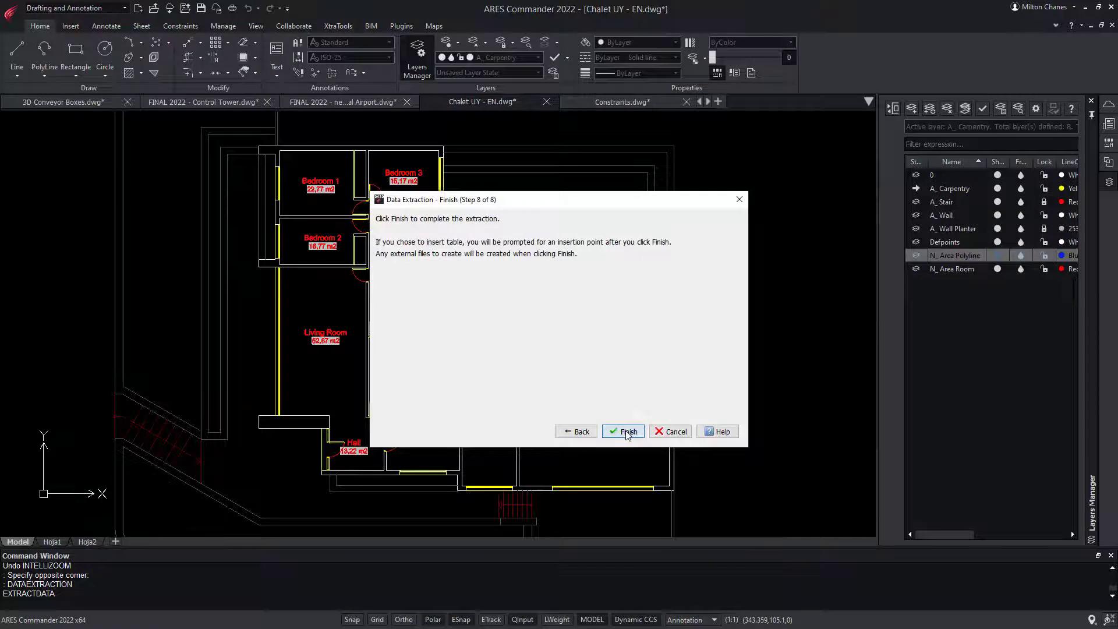
click(628, 431)
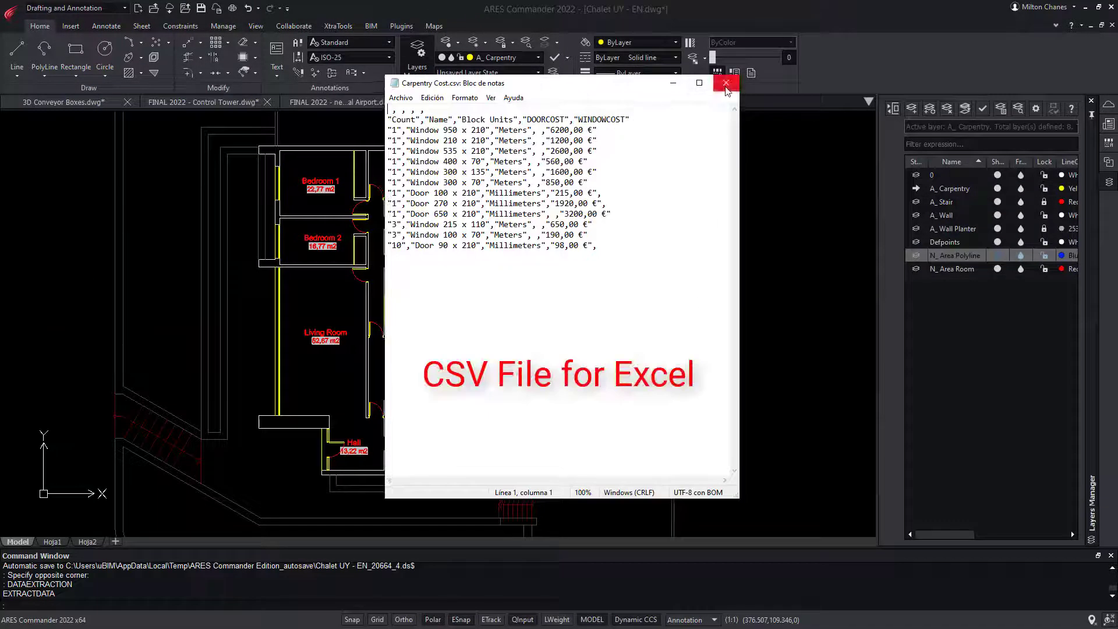
Step: Remove the Carpentry Cost table's title row and add an empty row below row 13
click(726, 87)
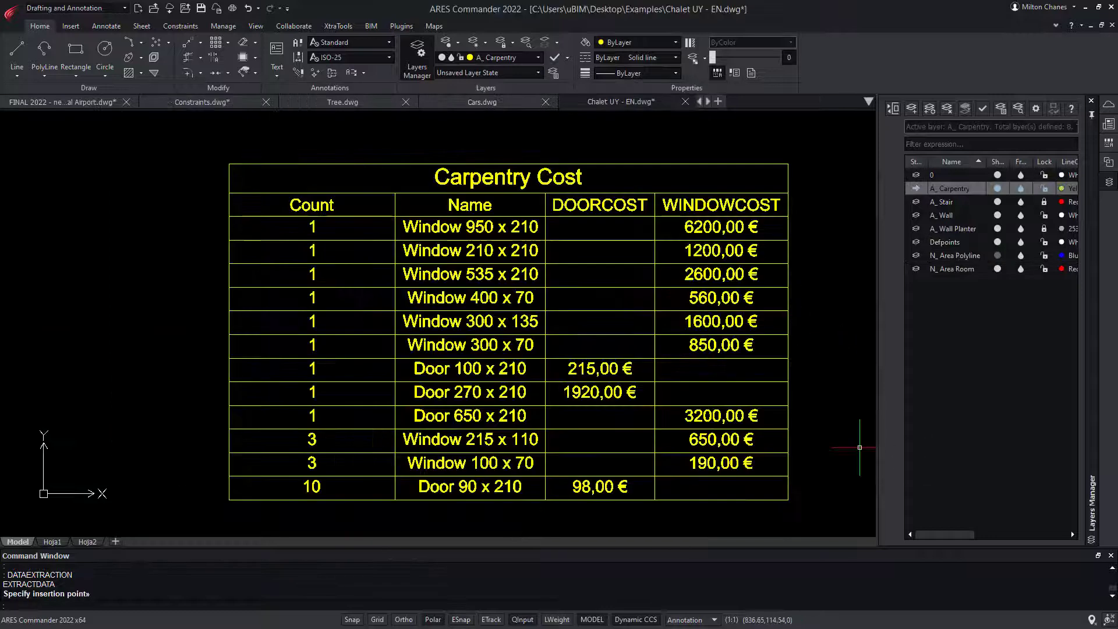
middle_drag(803, 441, 764, 404)
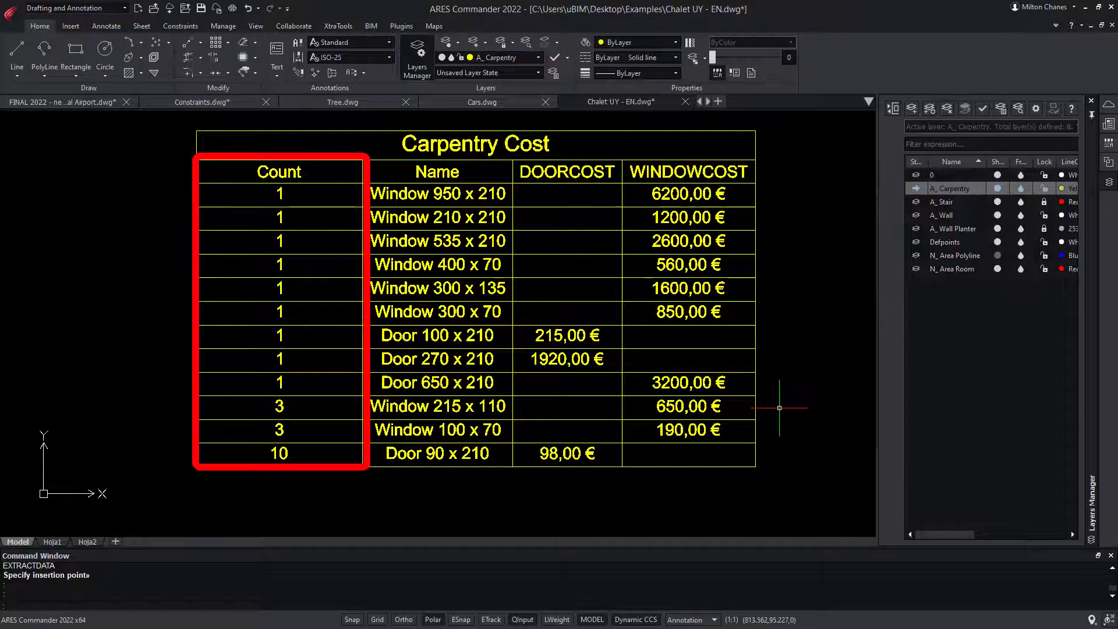
click(201, 143)
right_click(189, 148)
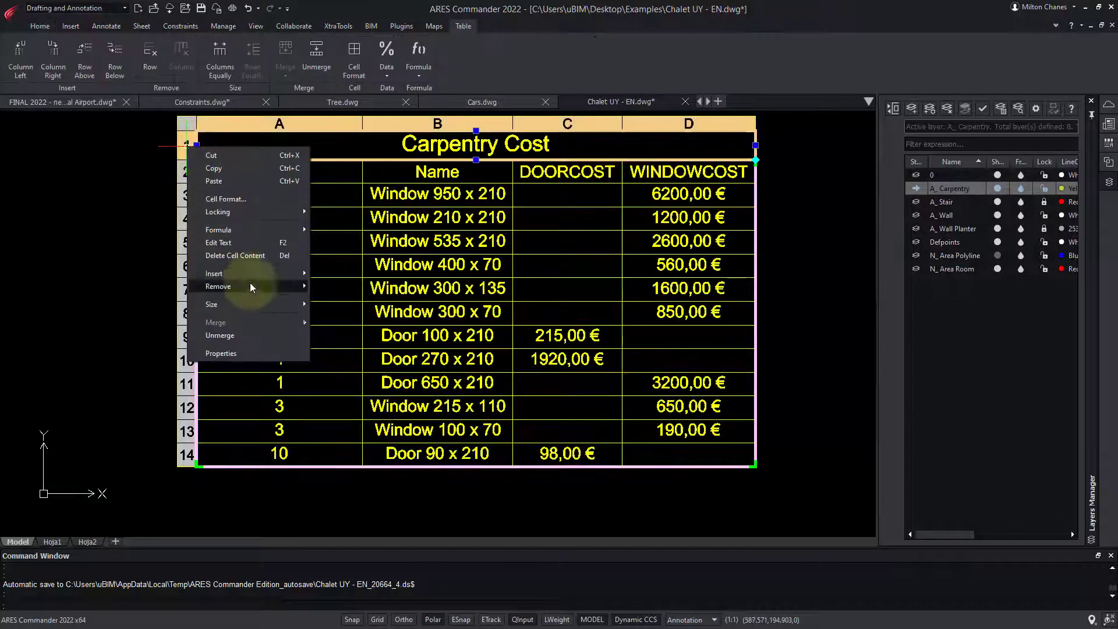
click(330, 288)
click(192, 425)
right_click(198, 425)
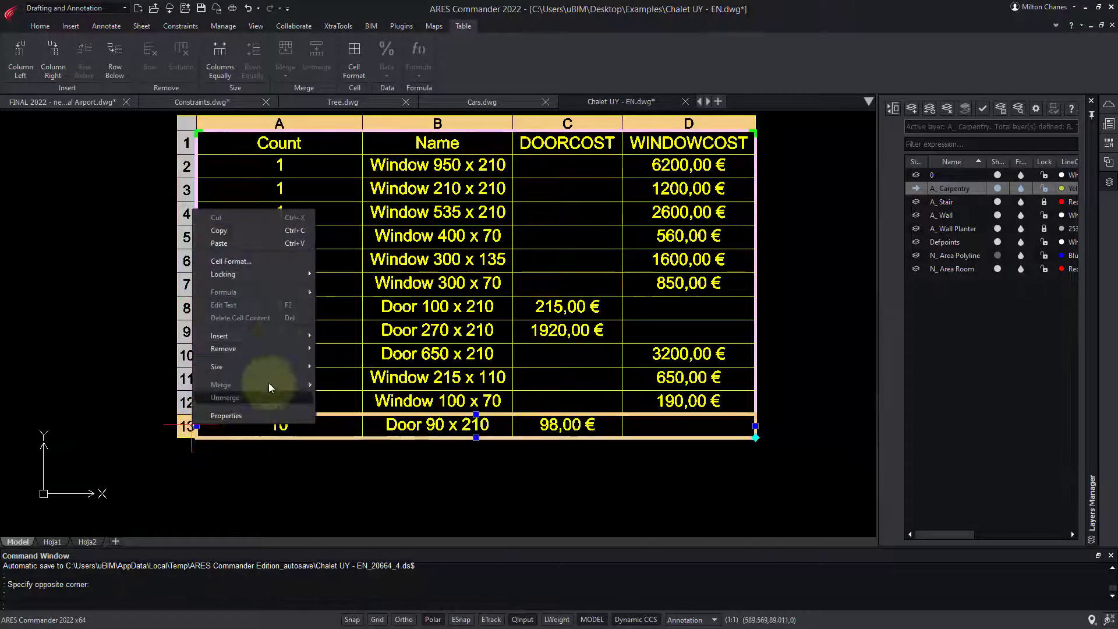
mouse_move(219, 336)
click(336, 382)
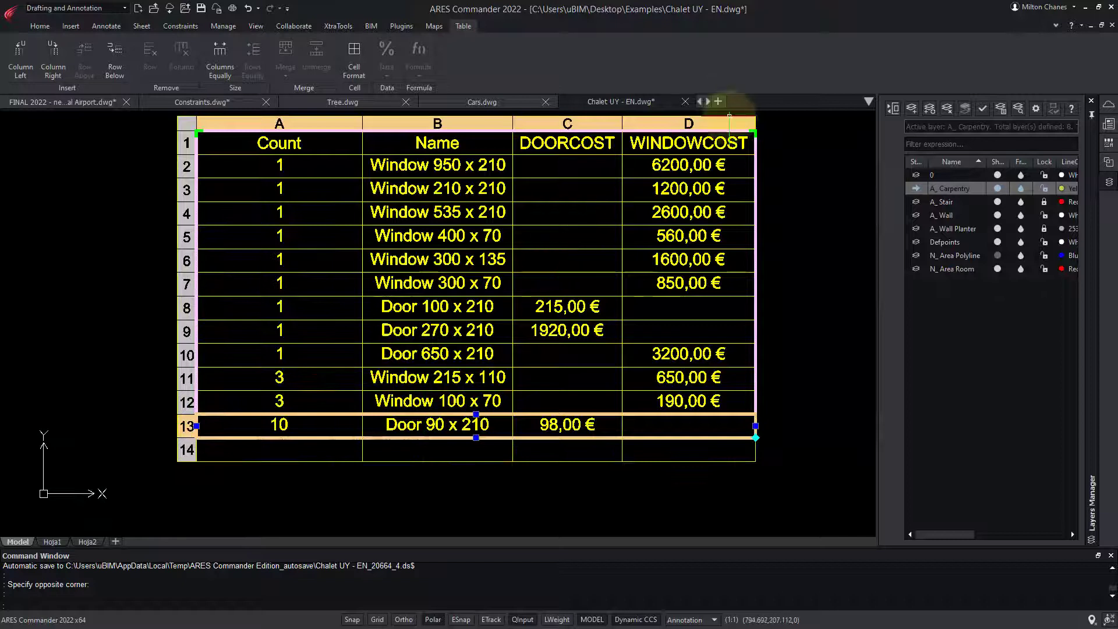
Step: Add a Subtotal column right of D, label D14 TOTAL, and start =D2*A in E2
click(729, 123)
right_click(728, 123)
click(891, 271)
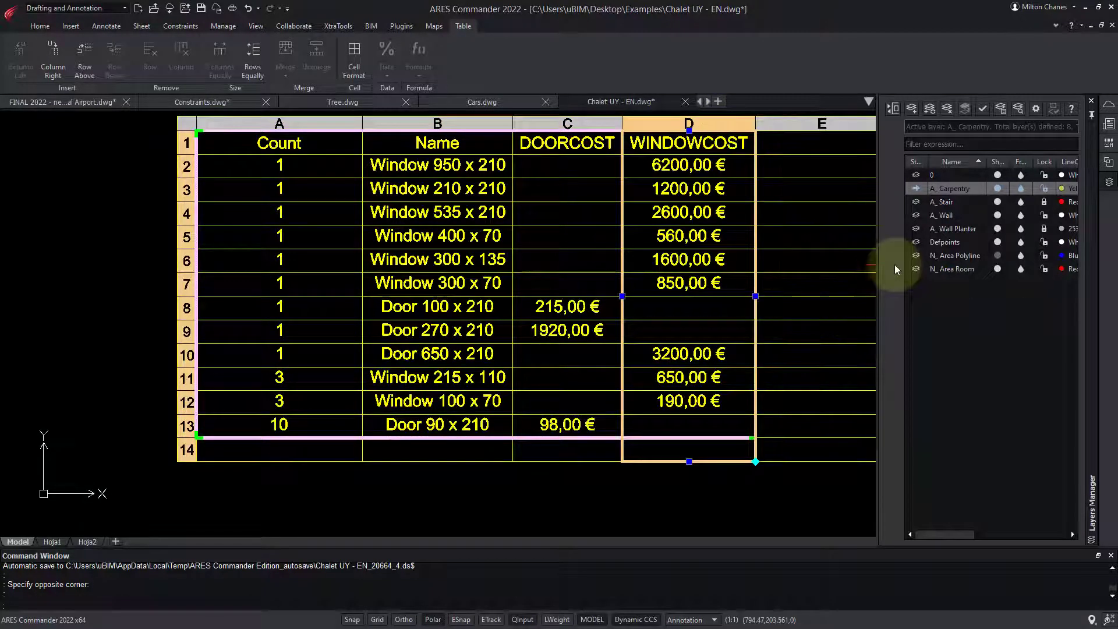
middle_drag(798, 283, 644, 327)
double_click(667, 185)
text(Subtotal)
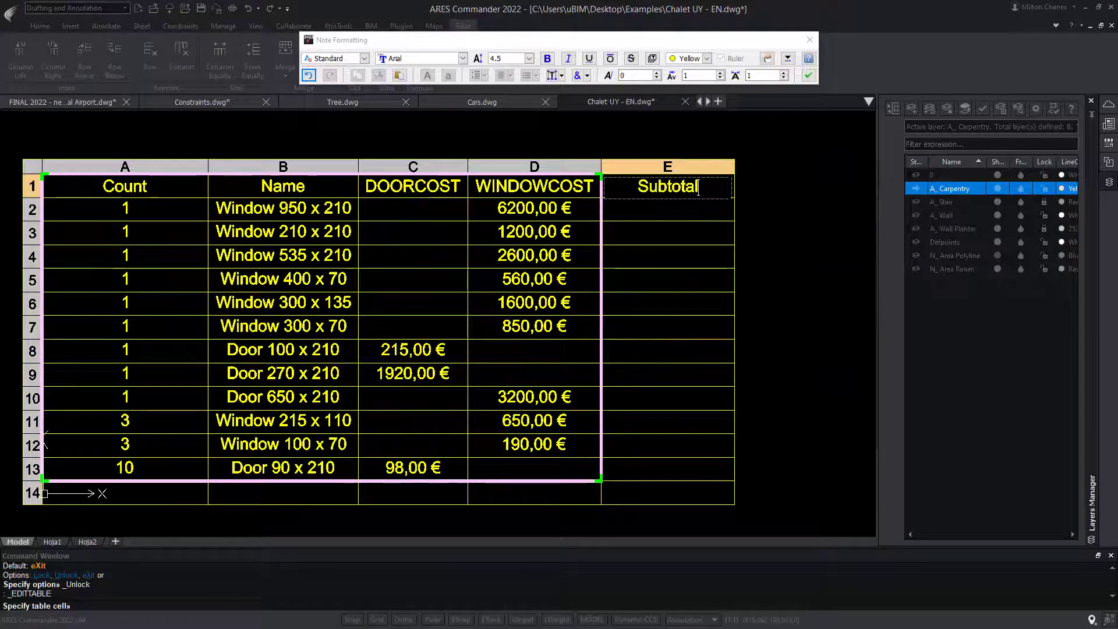
key(Escape)
double_click(534, 491)
text(TOTAL)
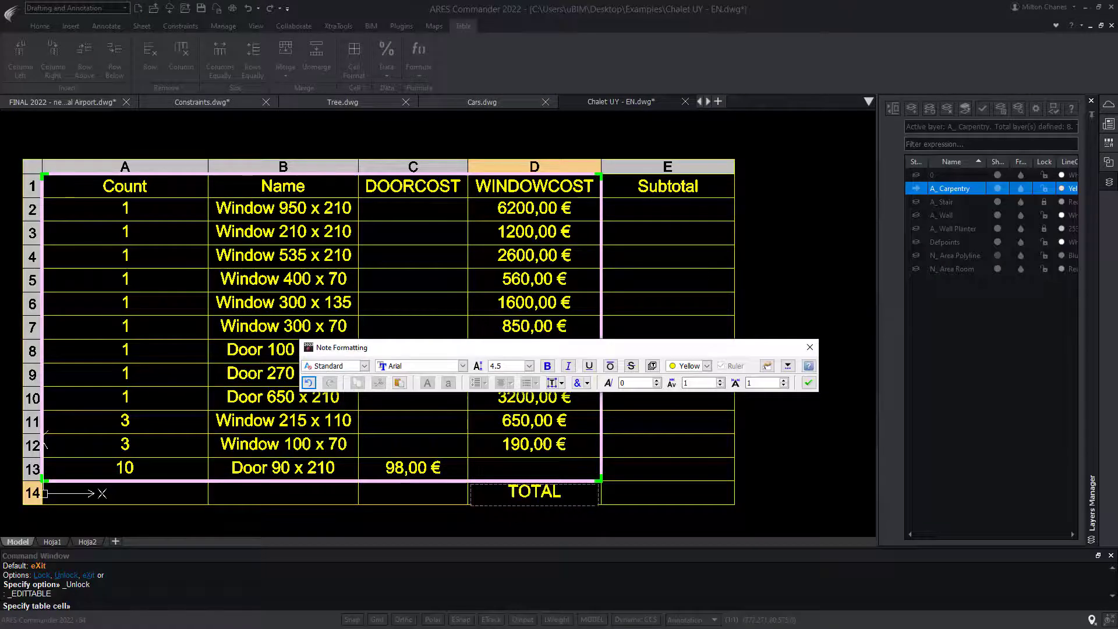
double_click(667, 207)
text(=)
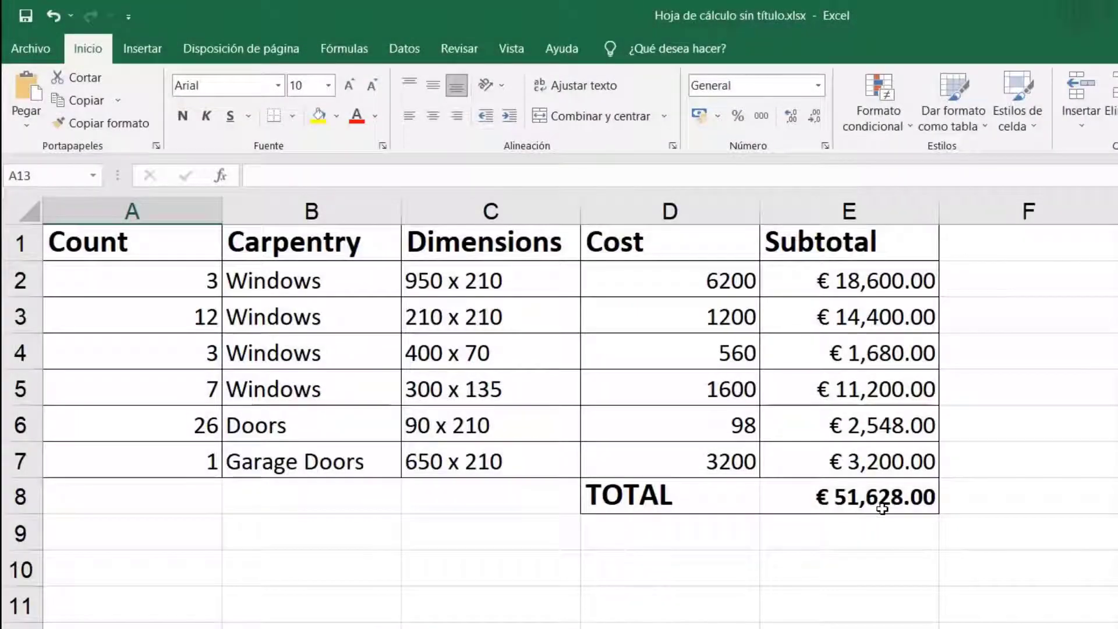
Step: Copy the carpentry costing table A1:E8 in Excel
click(883, 507)
shift+click(127, 244)
key(ctrl+c)
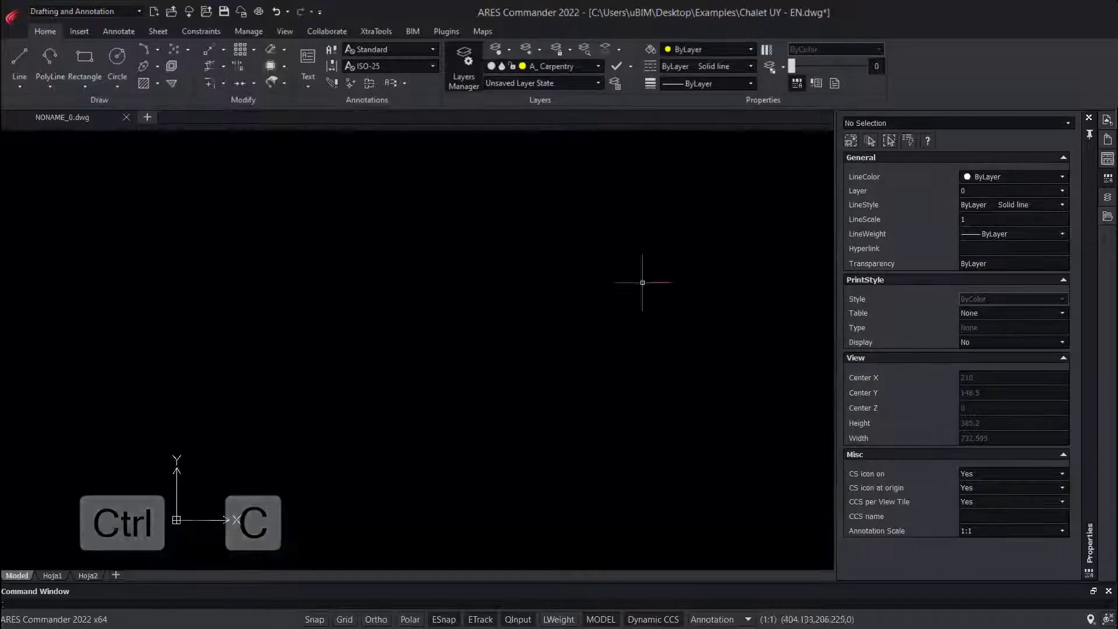
Step: Paste the € 51,628.00 costing table into the ARES Commander drawing, setting its position and size
key(ctrl+v)
click(282, 417)
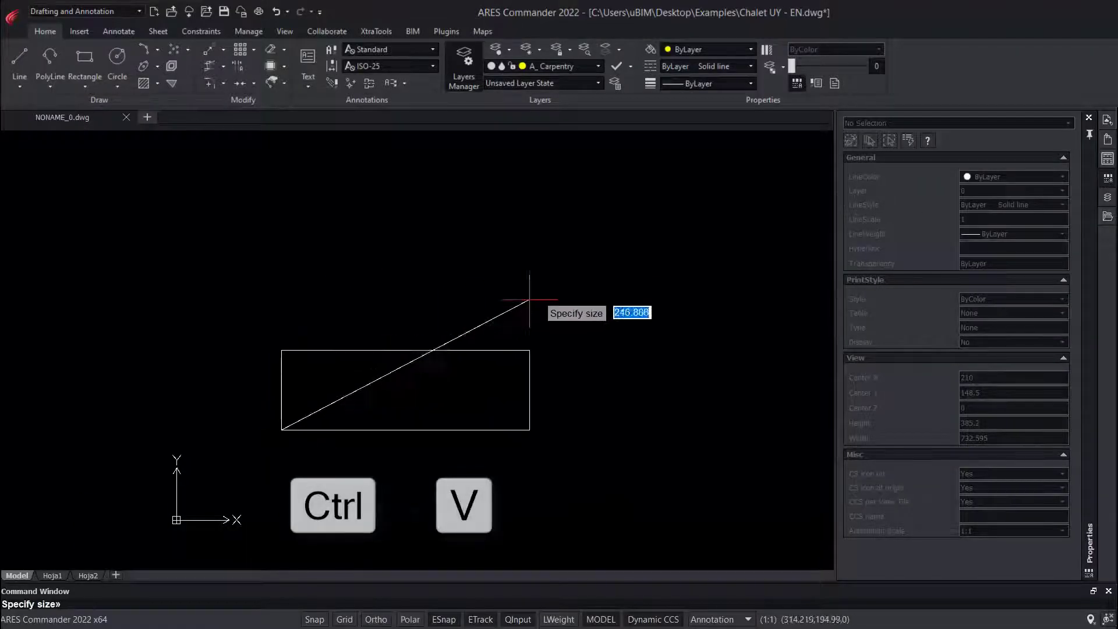
click(694, 292)
scroll(549, 393, up, 2)
click(426, 326)
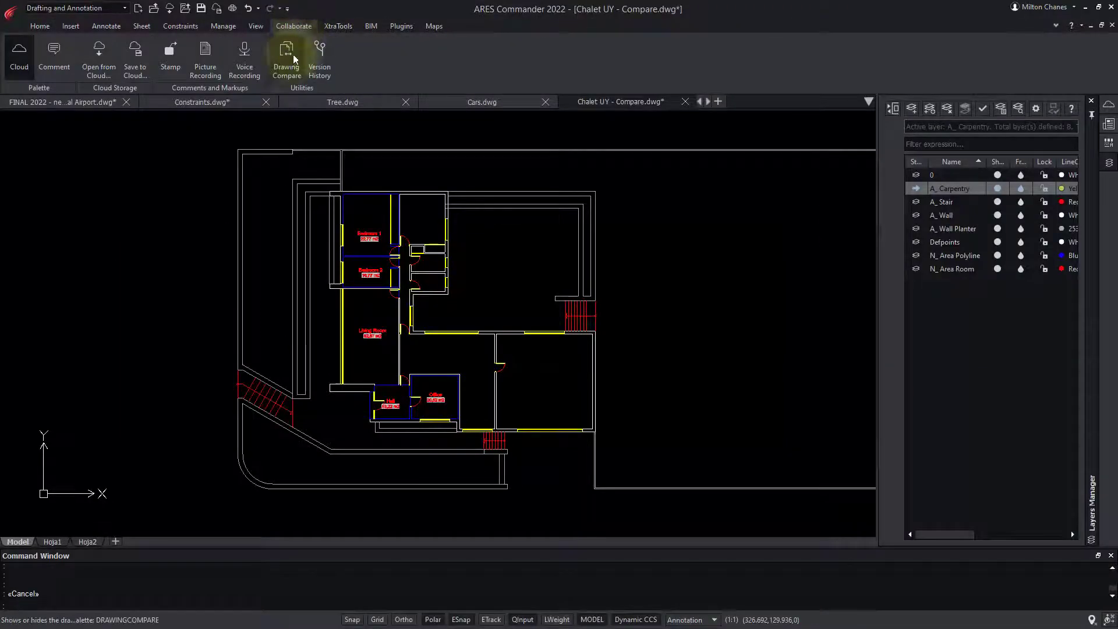
Step: Load Chalet UY - EN.dwg into Drawing Compare and show the differences
click(294, 59)
click(901, 106)
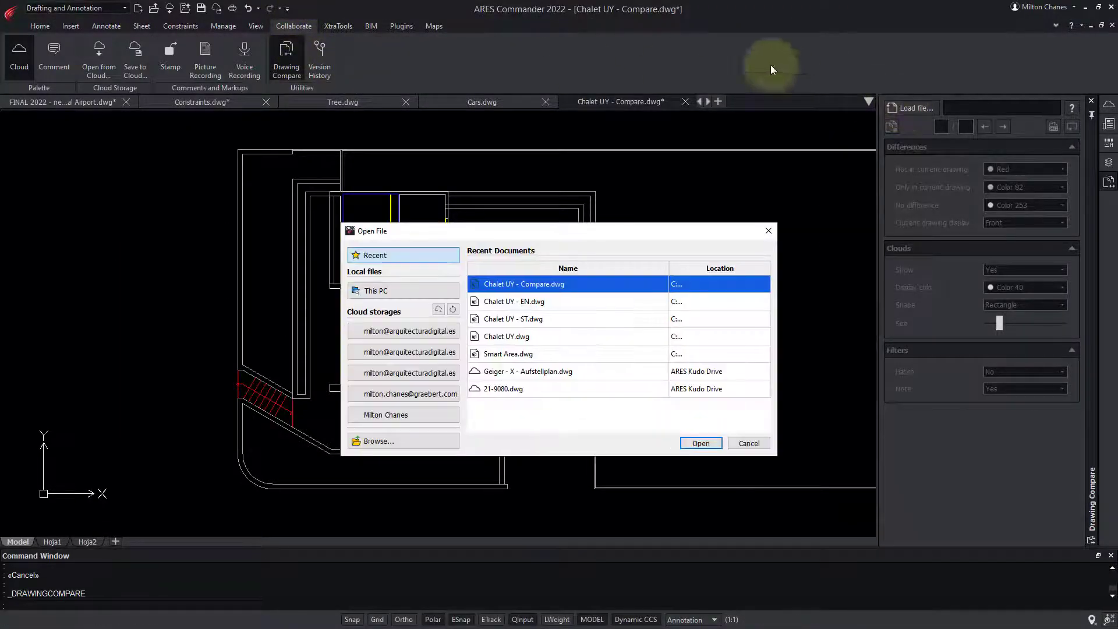
click(559, 303)
click(700, 444)
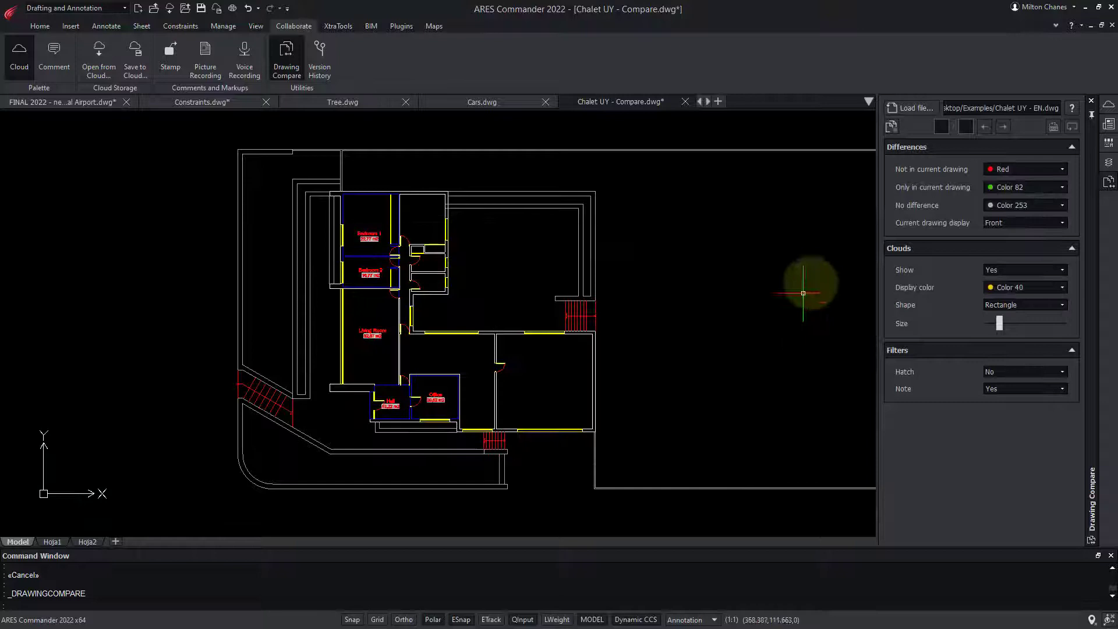
click(895, 130)
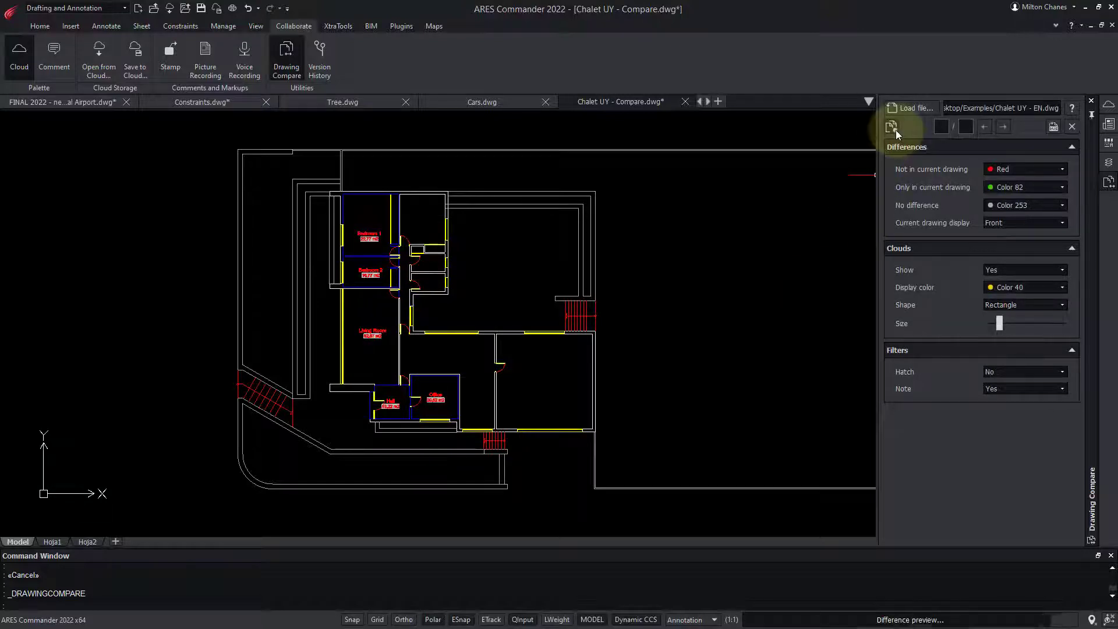
Step: Color elements not in the current drawing blue while stepping through the differences
click(1003, 126)
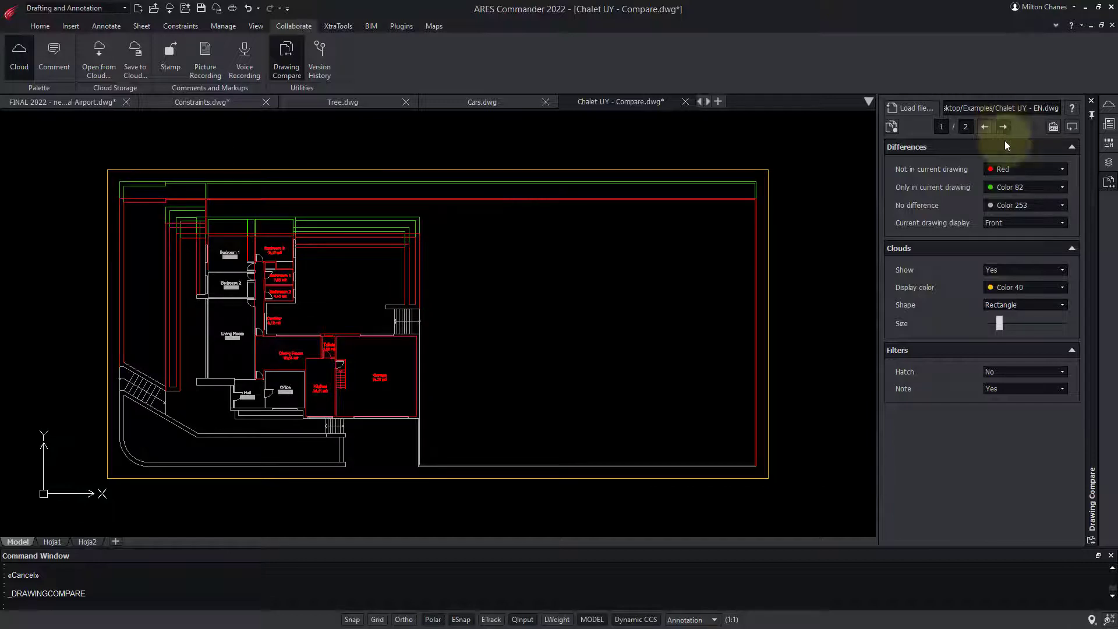
click(1054, 170)
click(1039, 220)
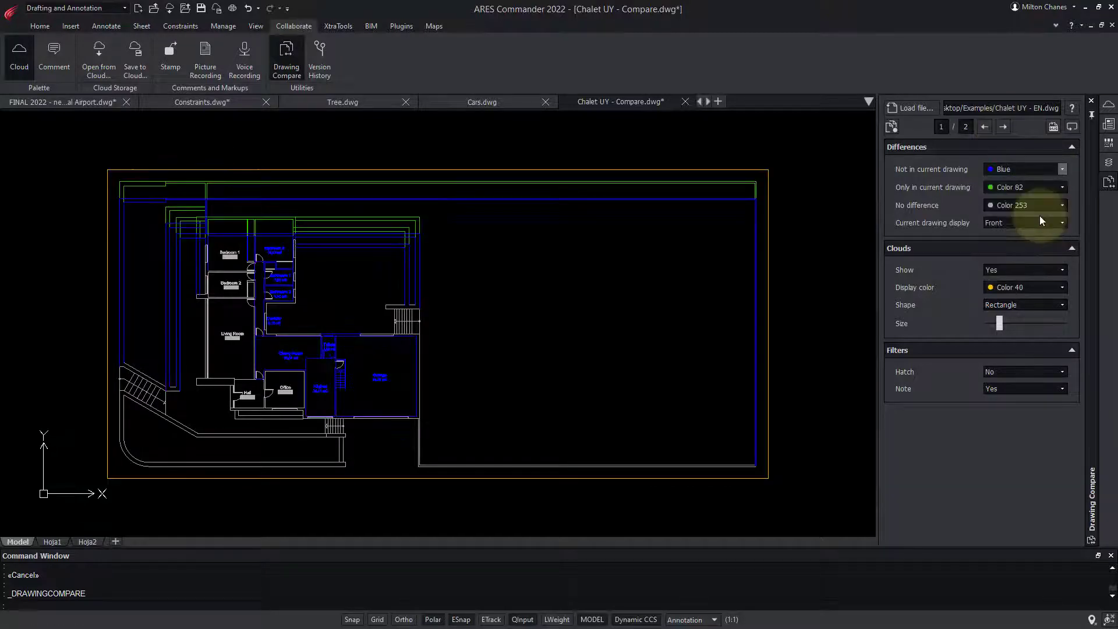
click(1002, 127)
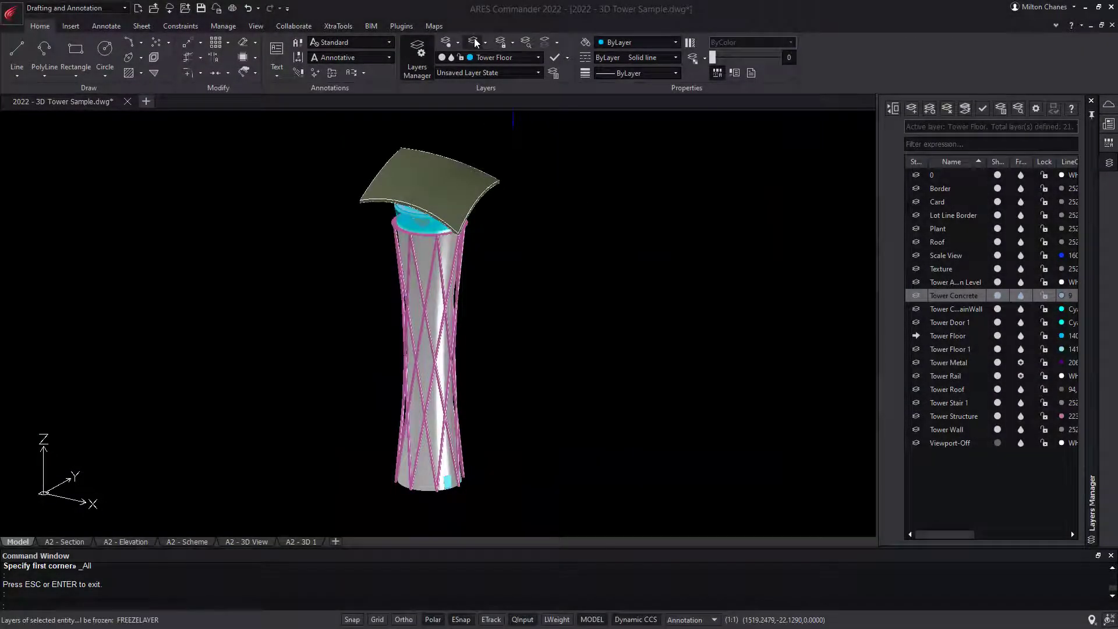
Step: Freeze the tower's concrete layer by picking it, then activate the 3D Modeling workspace
click(475, 43)
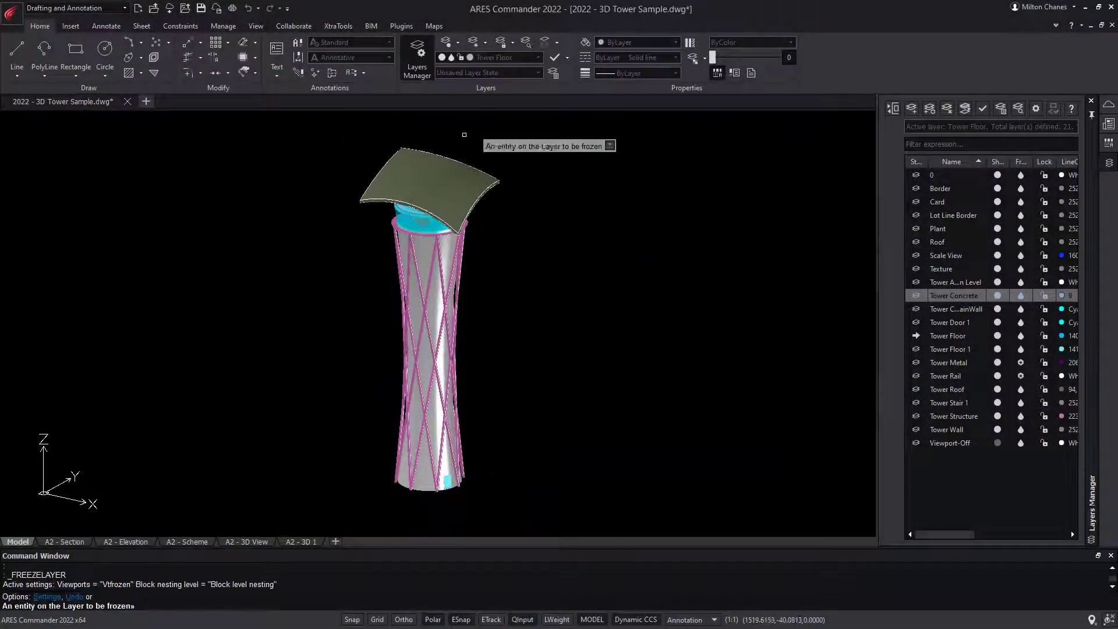
click(428, 251)
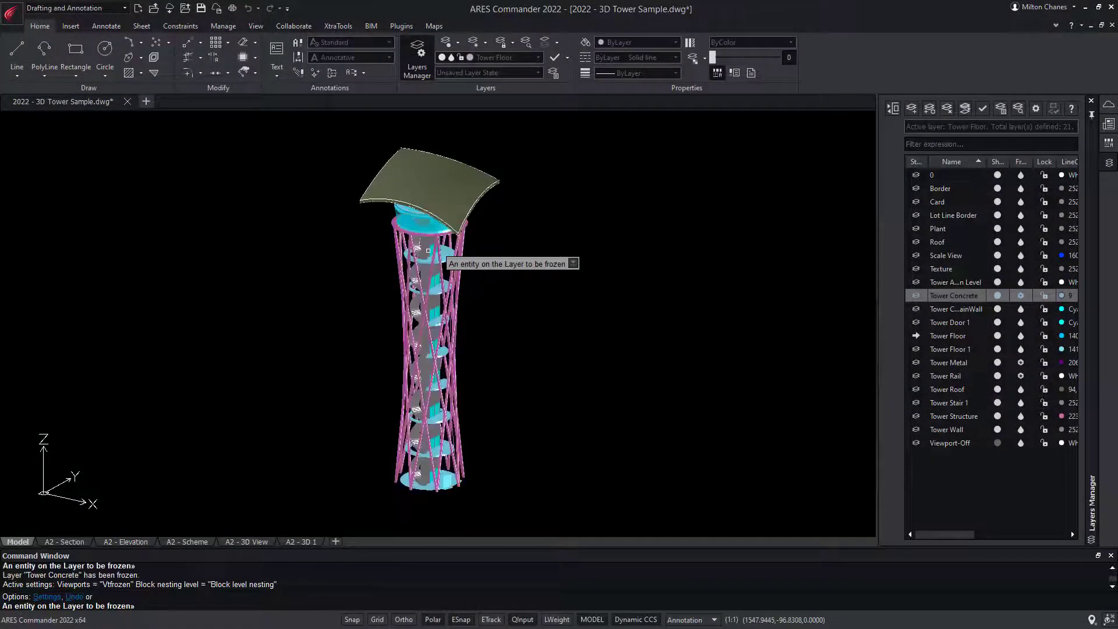
scroll(420, 221, up, 5)
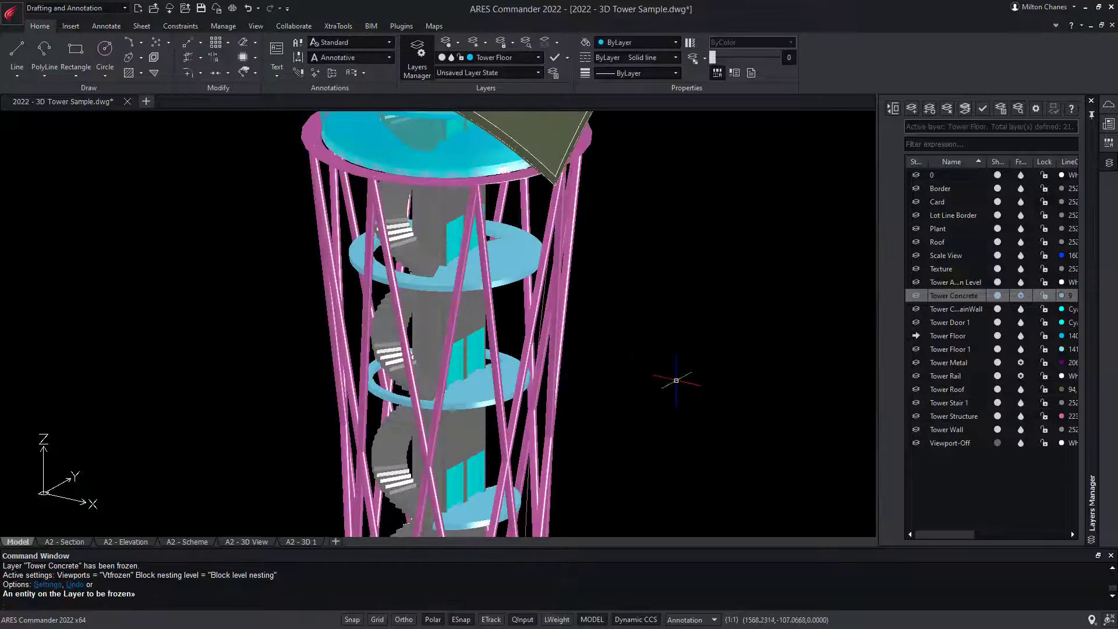
scroll(673, 379, down, 2)
click(124, 8)
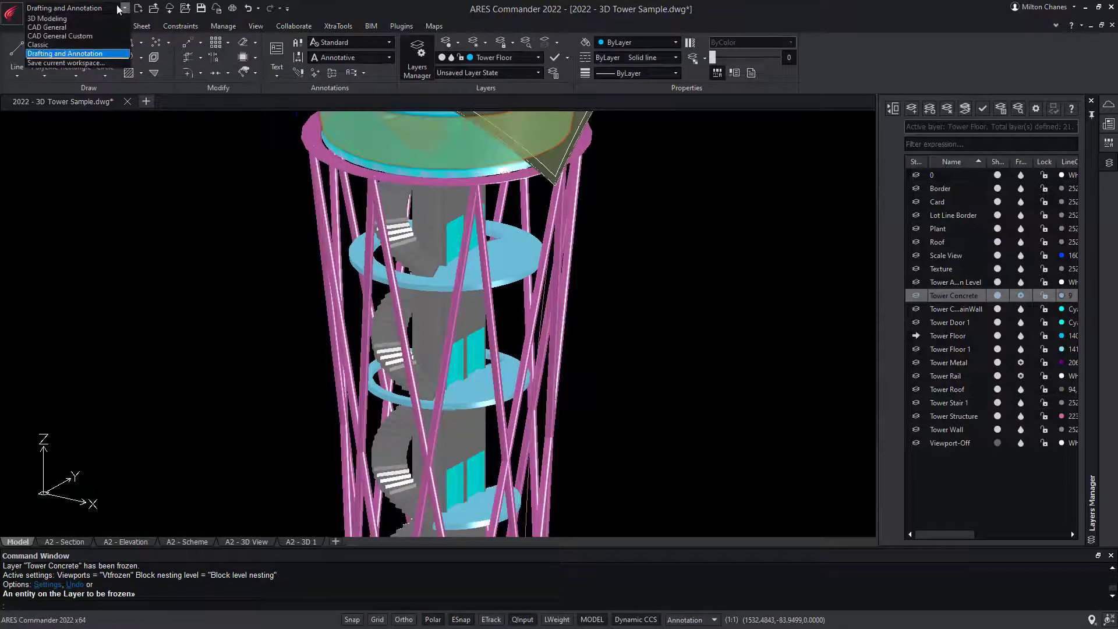
click(76, 18)
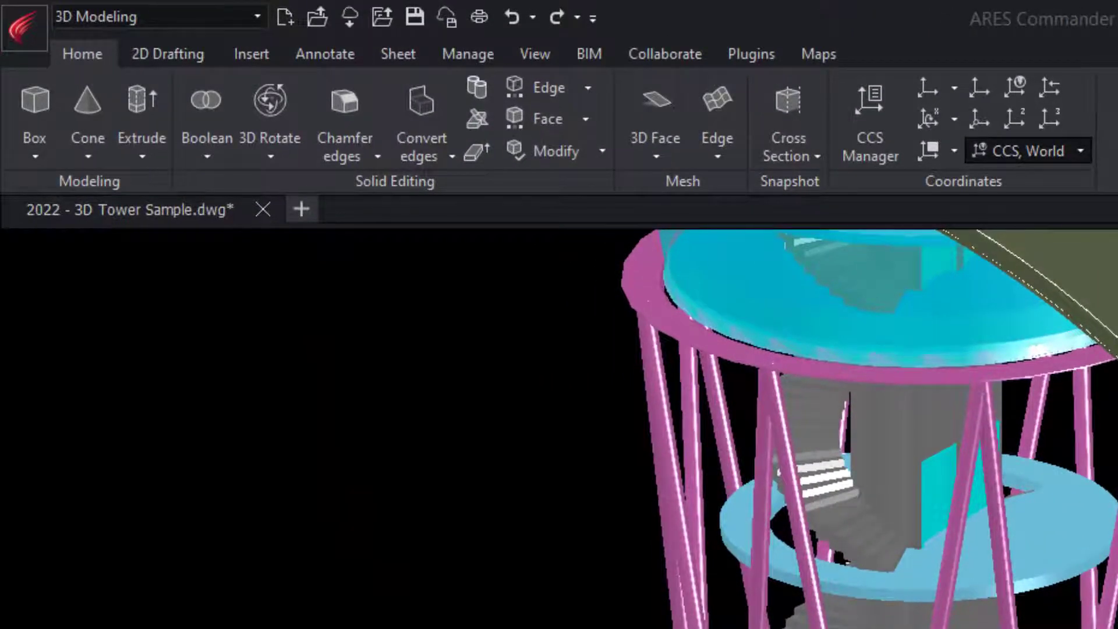
Step: Browse the Box, Cone and Boolean solid menus
click(34, 157)
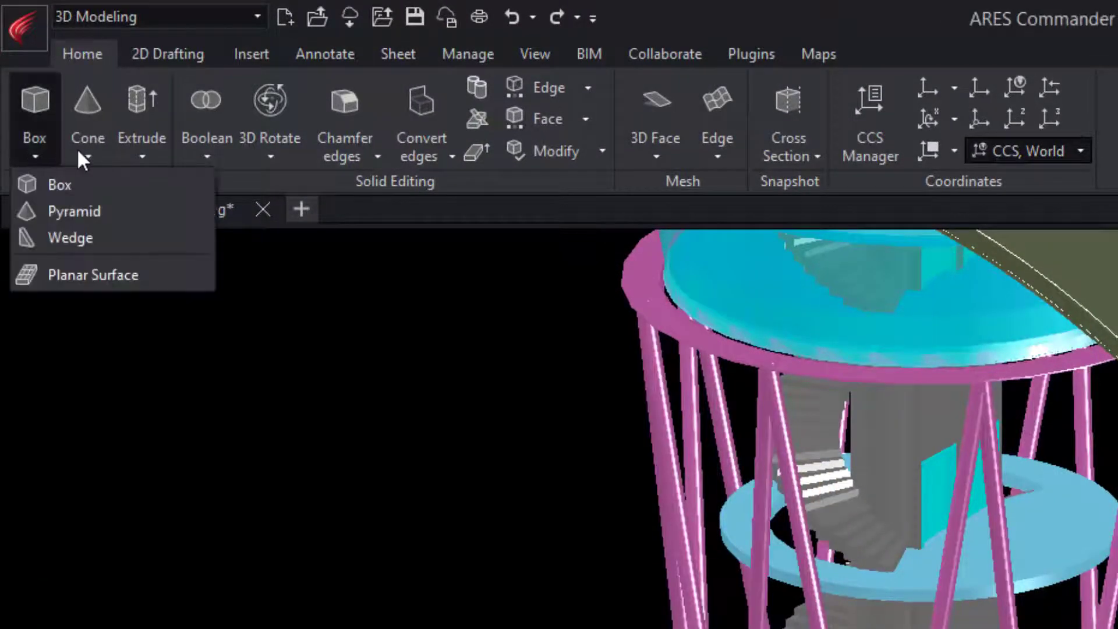
click(89, 157)
click(209, 158)
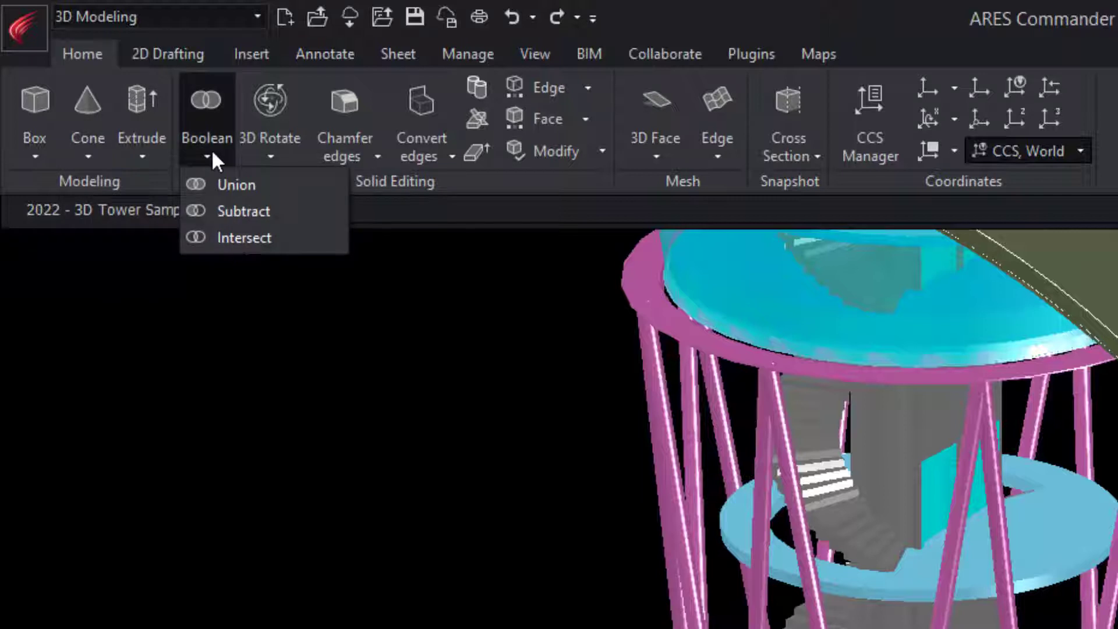
click(212, 149)
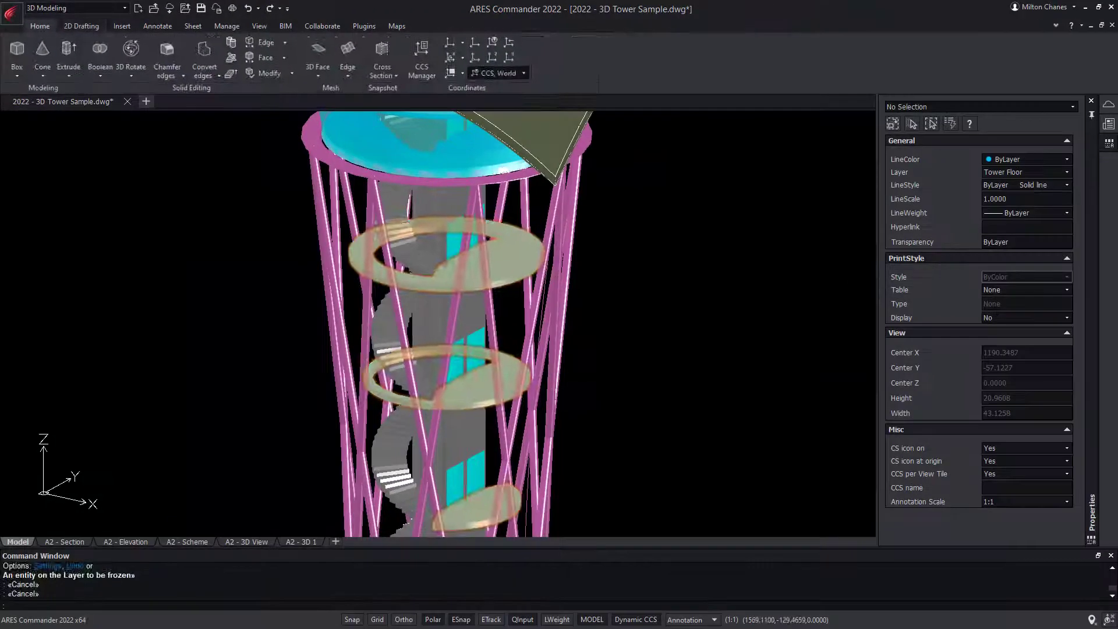
Step: Undo earlier view changes and draw two rectangles, one above the other
key(ctrl+z)
key(ctrl+z)
key(ctrl+z)
key(ctrl+z)
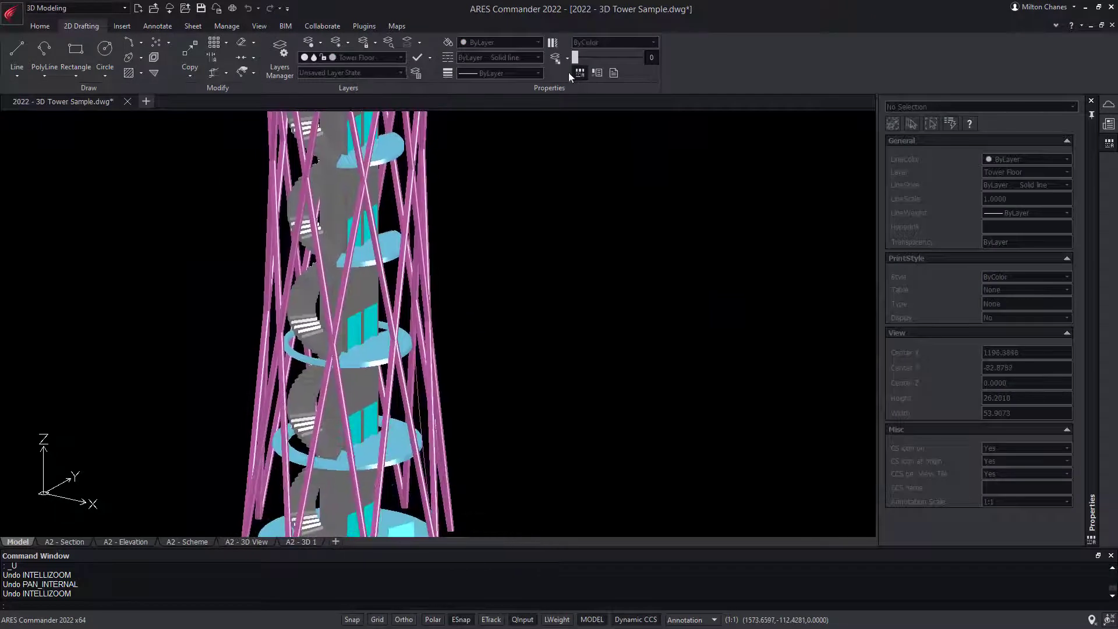
key(ctrl+z)
key(ctrl+z)
click(76, 50)
click(515, 336)
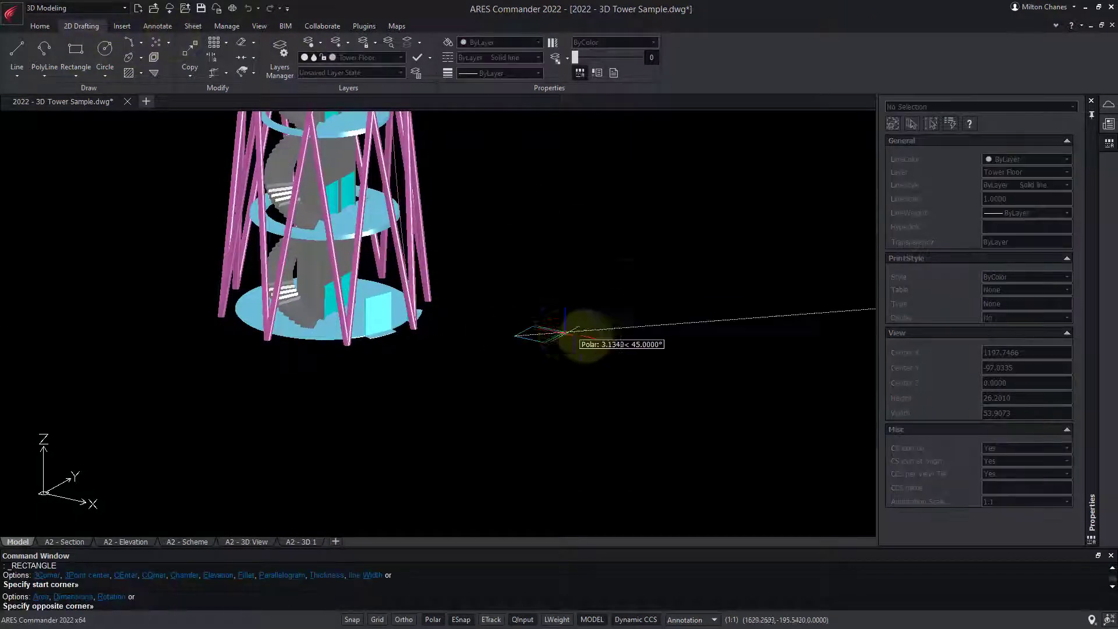
click(633, 281)
key(Return)
click(513, 204)
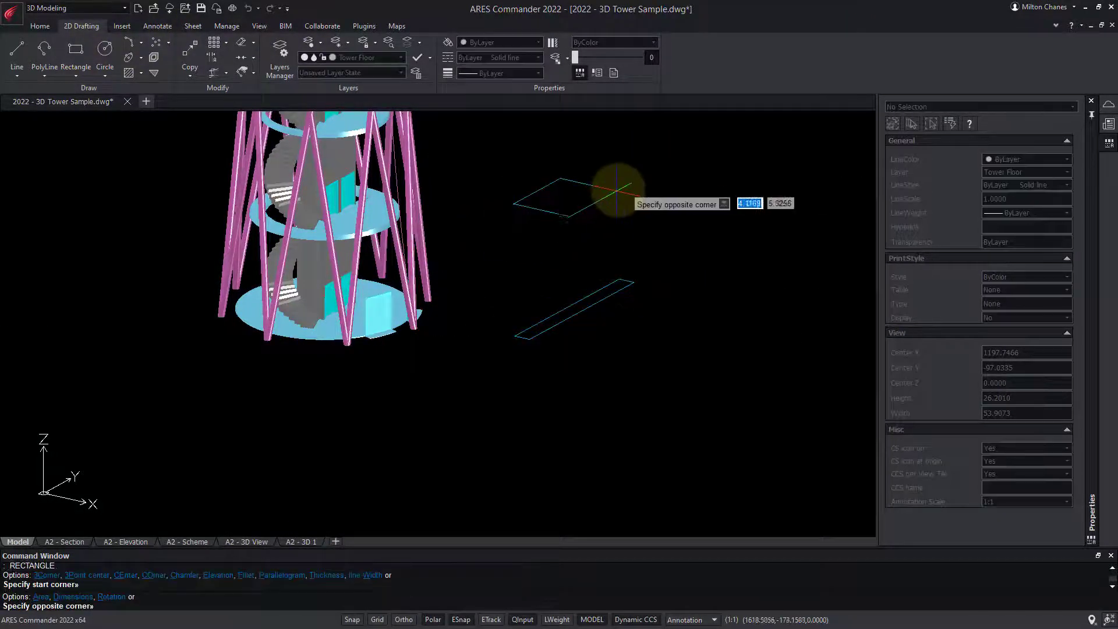
click(615, 185)
Step: Extrude the upper rectangle into a tall box
click(39, 26)
click(68, 54)
click(603, 194)
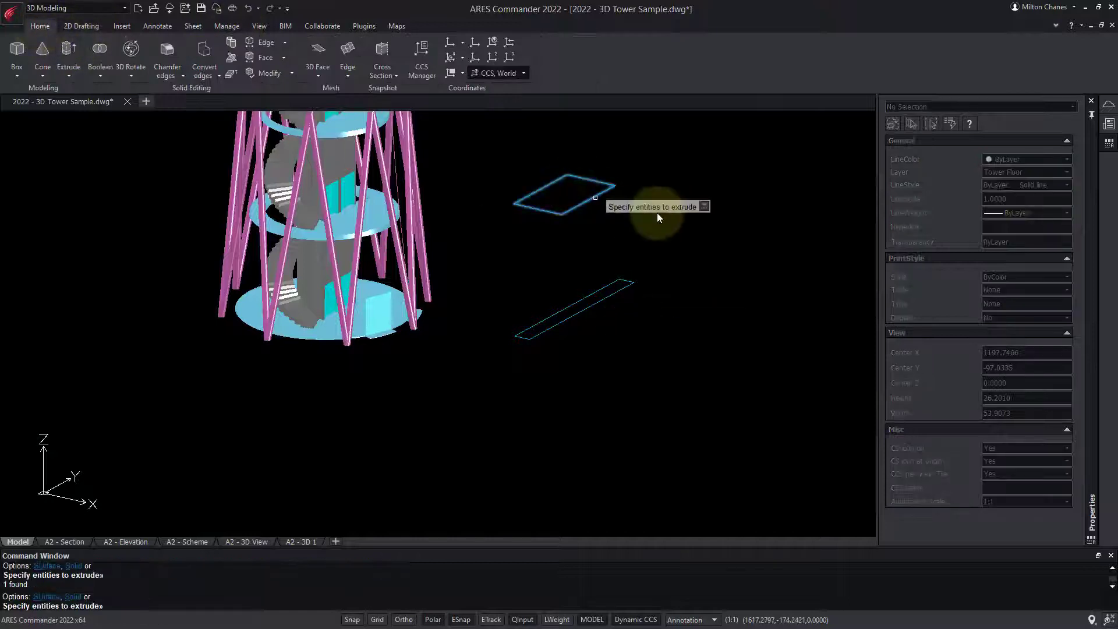
key(Return)
click(637, 236)
Step: Revolve the lower rectangle 120° around a picked axis into a curved solid
click(68, 76)
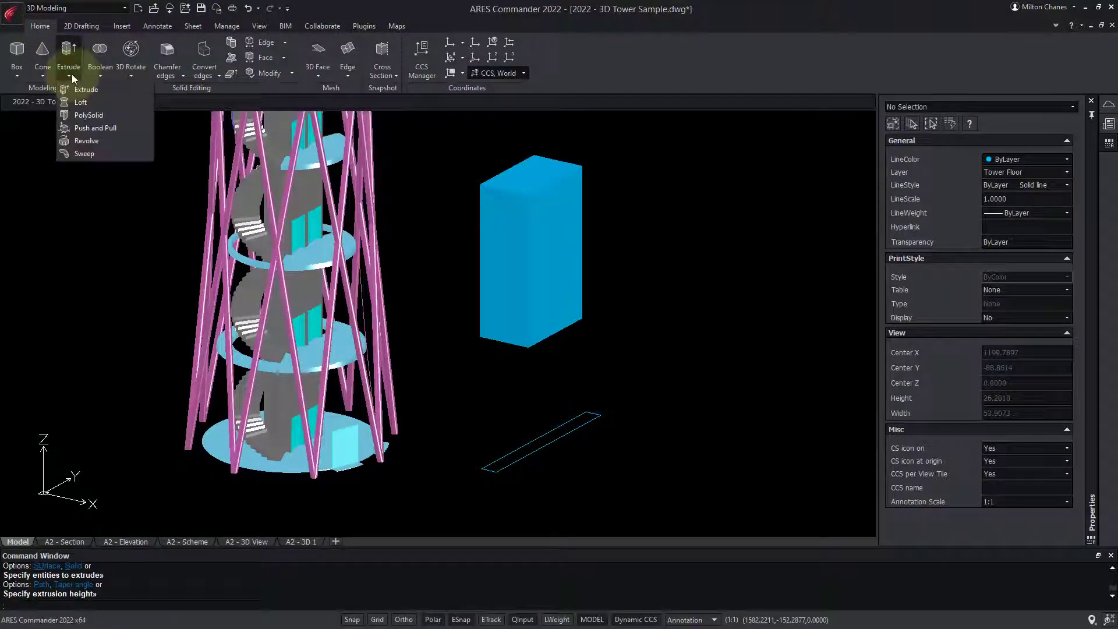
click(83, 112)
drag(647, 469, 542, 427)
key(Return)
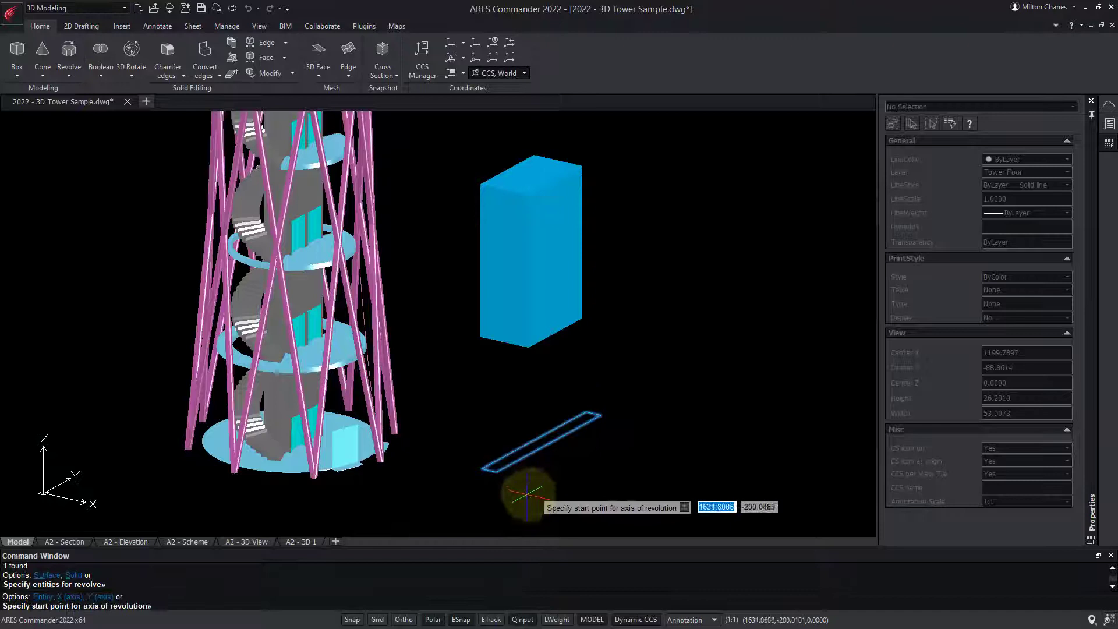
click(524, 490)
click(641, 432)
text(20)
key(Return)
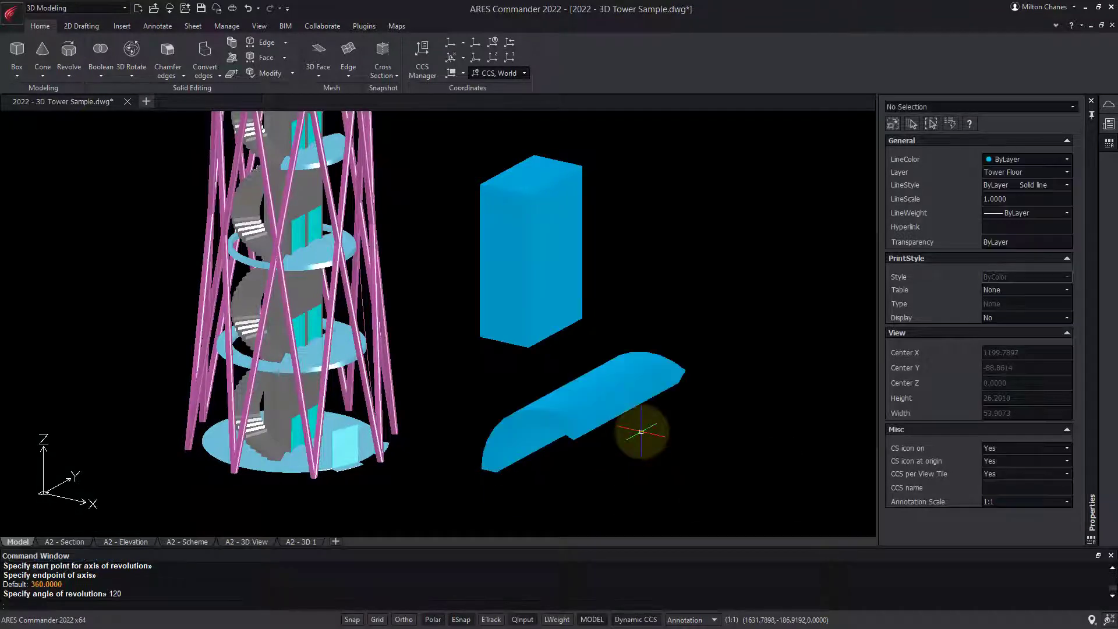
shift+middle_drag(632, 452, 614, 439)
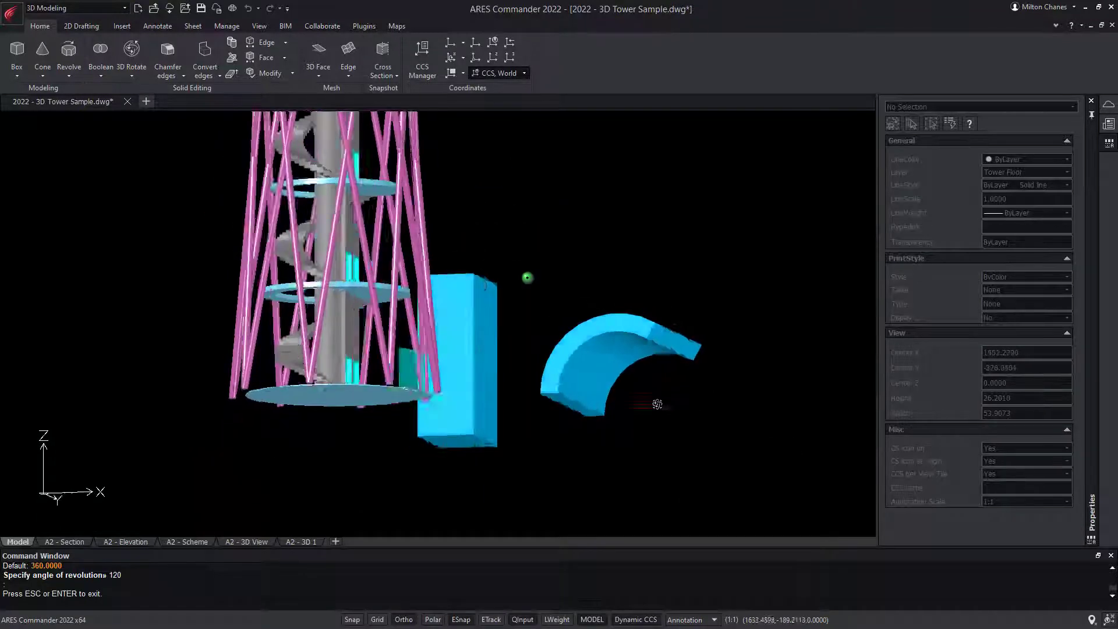
key(Escape)
Step: Draw a polysolid wall from a start point through two bending vertices, then orbit around it
click(70, 76)
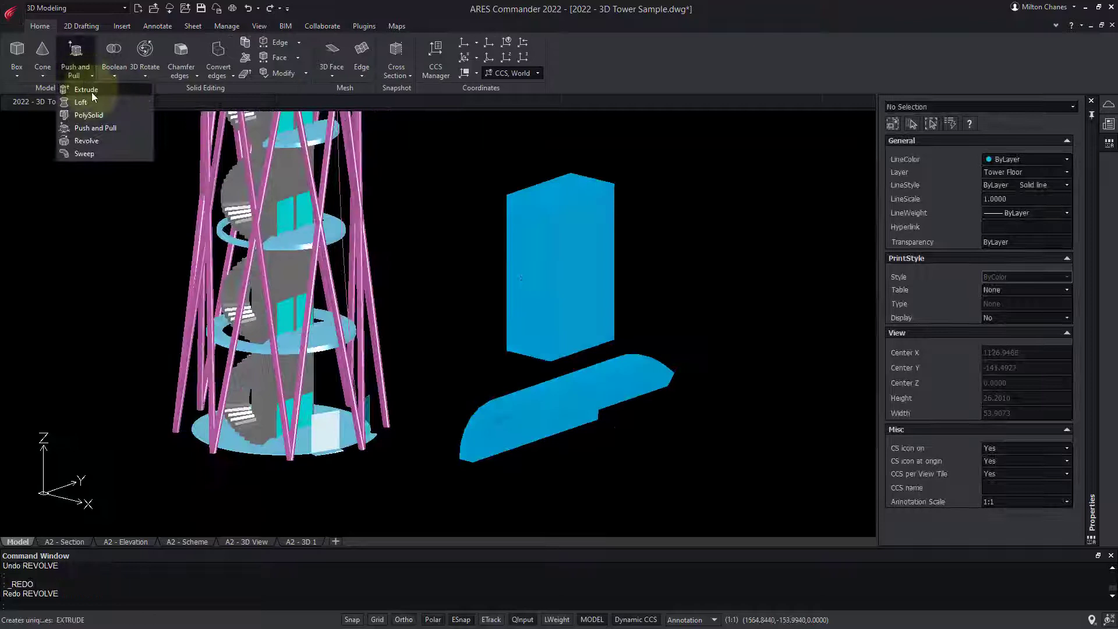
click(87, 112)
click(94, 456)
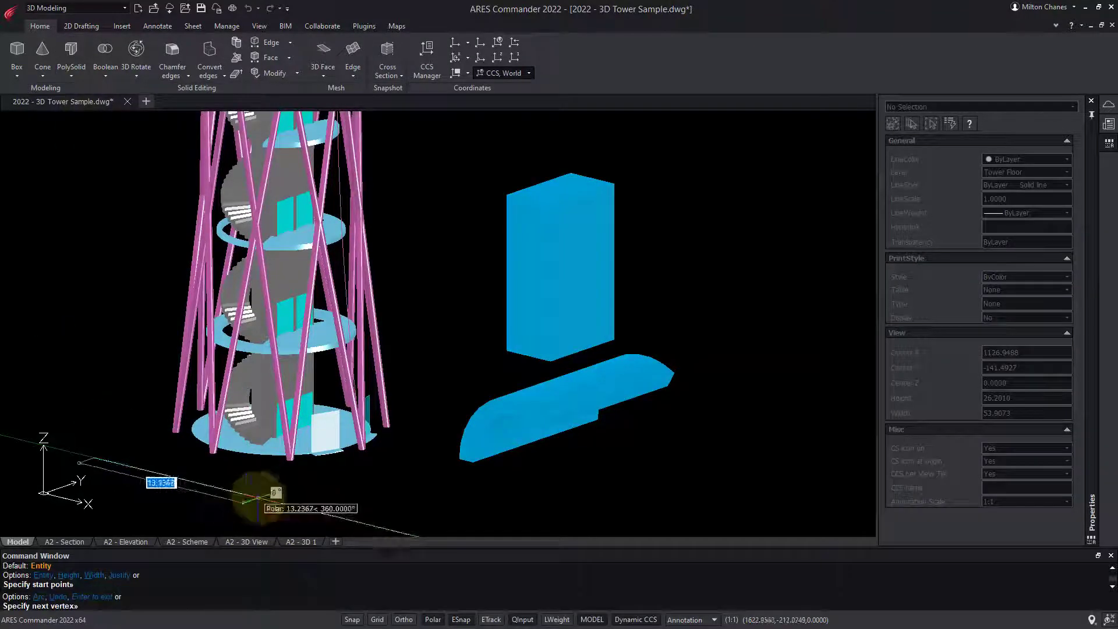
click(302, 474)
click(471, 514)
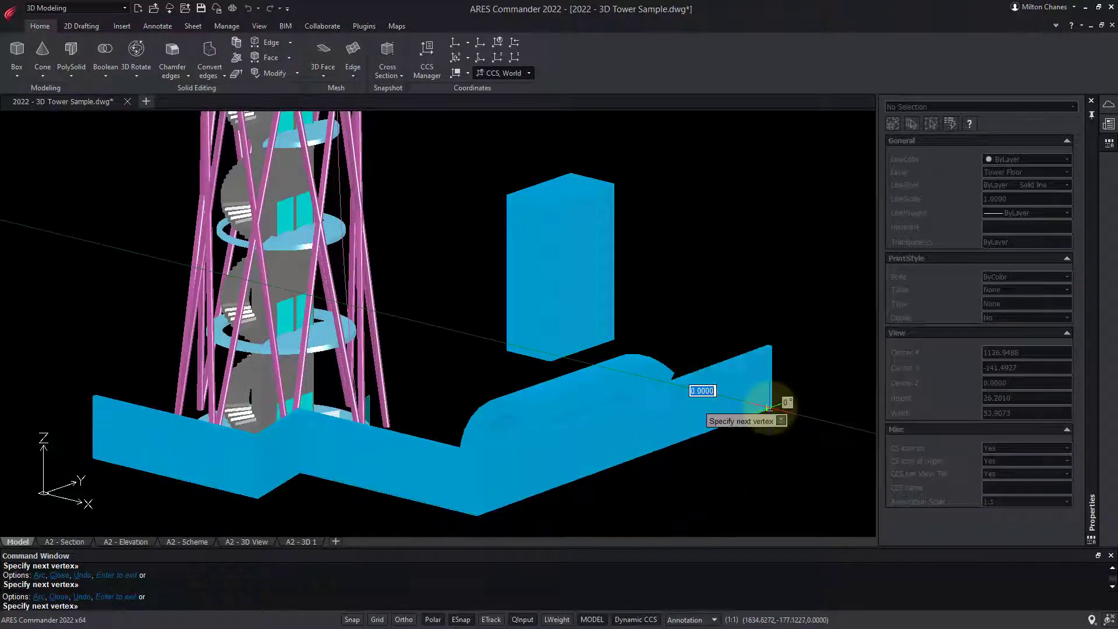
key(Return)
shift+middle_drag(544, 350, 474, 424)
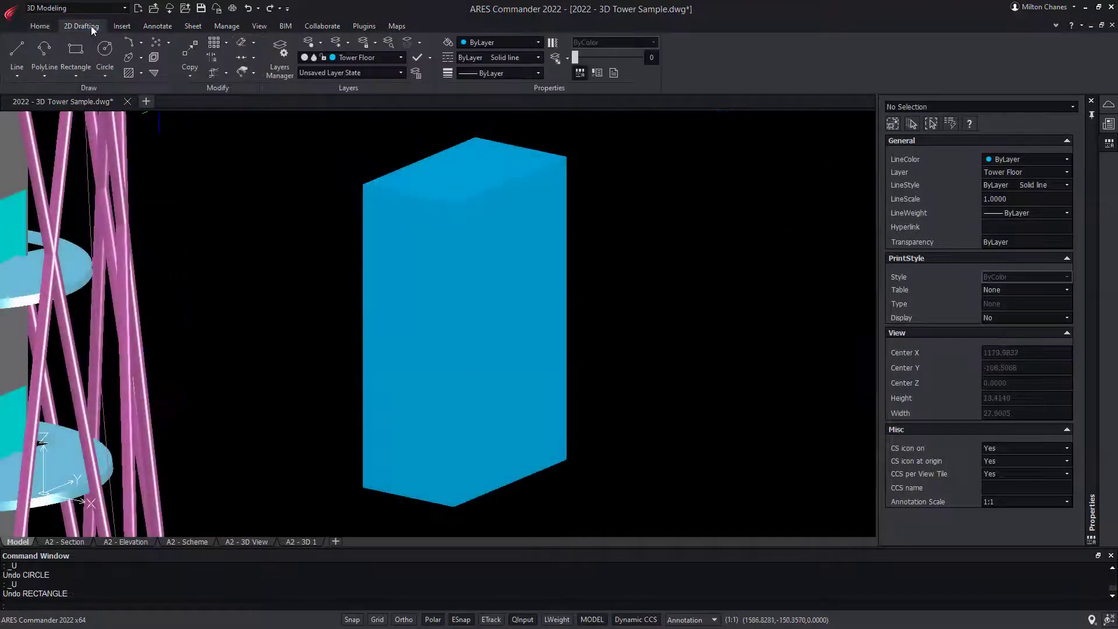
Step: Draw a rectangle on the box face and push-pull it out into a block
click(75, 50)
click(480, 281)
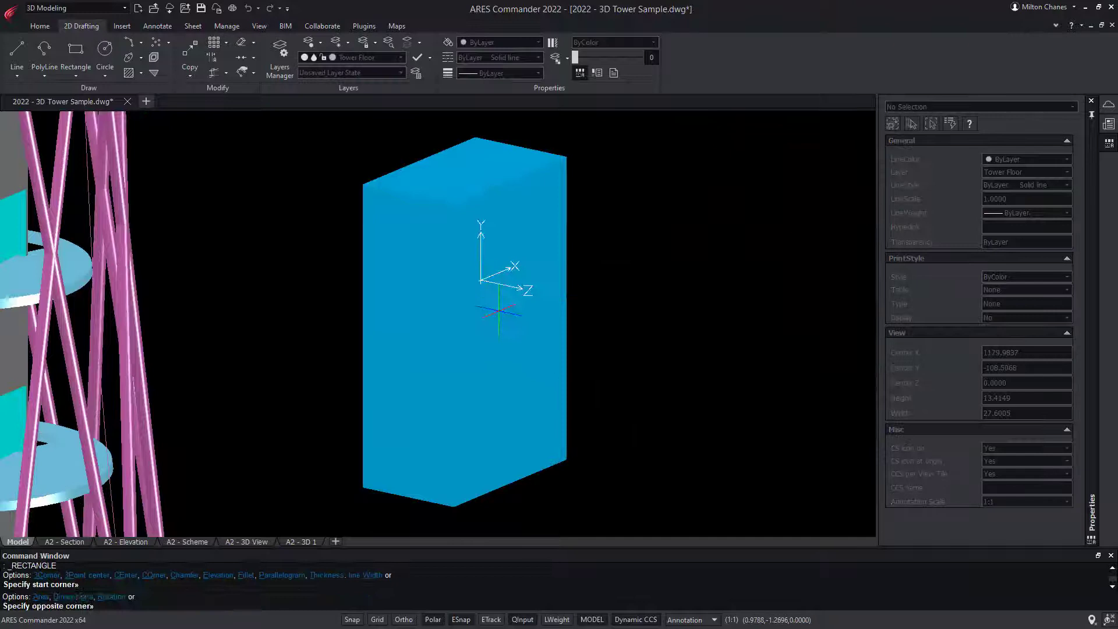
click(539, 380)
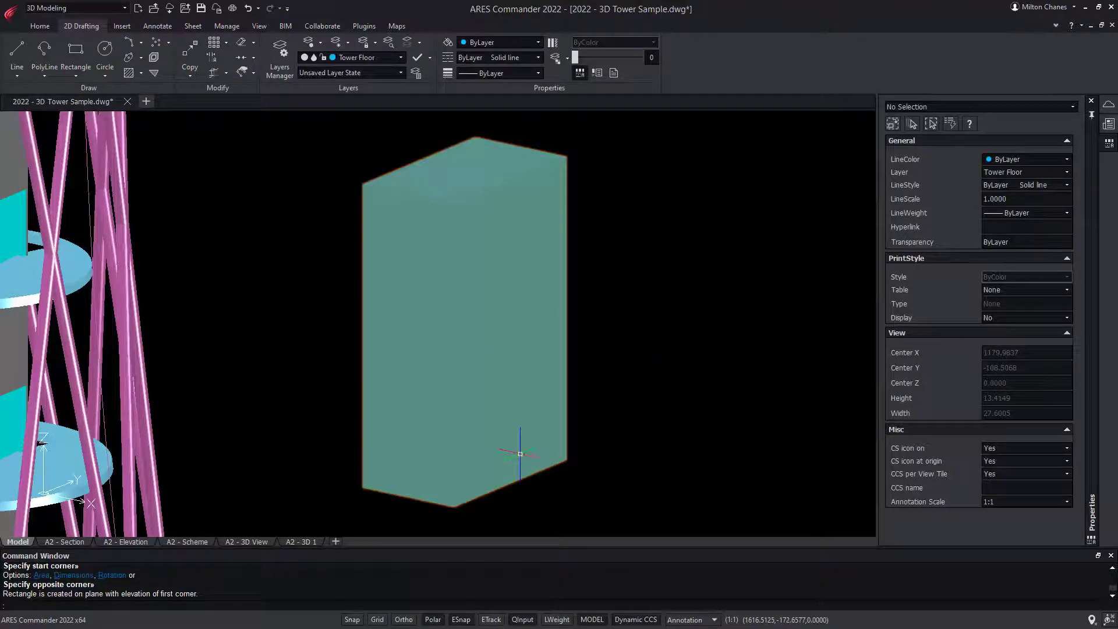
click(39, 26)
click(75, 76)
click(87, 114)
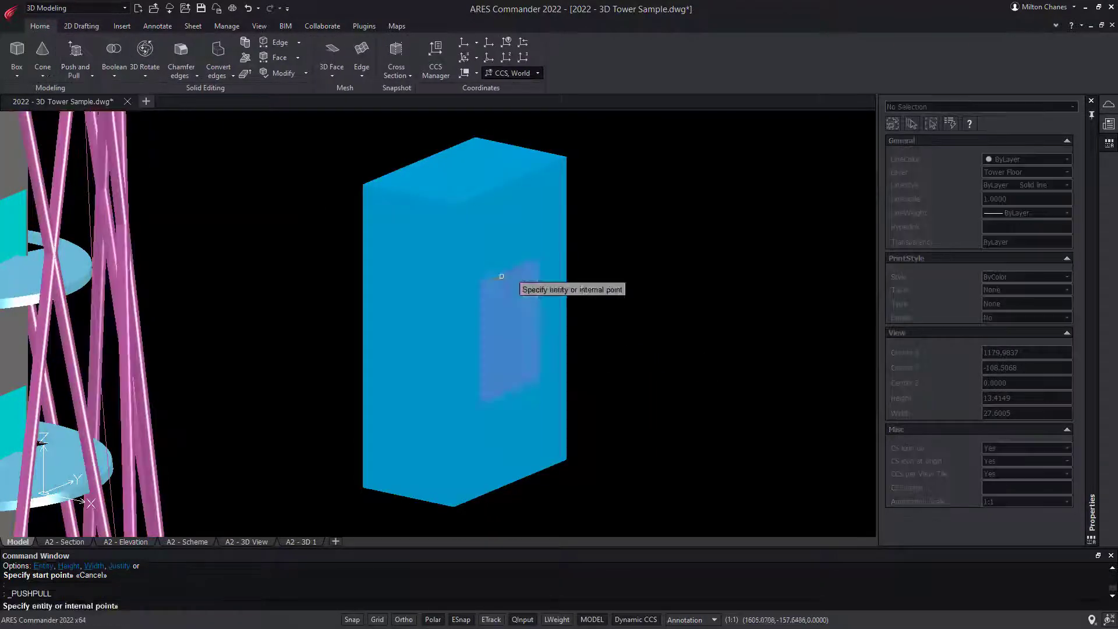
click(502, 276)
click(252, 304)
Step: Subtract the pulled block from the box, leaving a rectangular opening
click(114, 52)
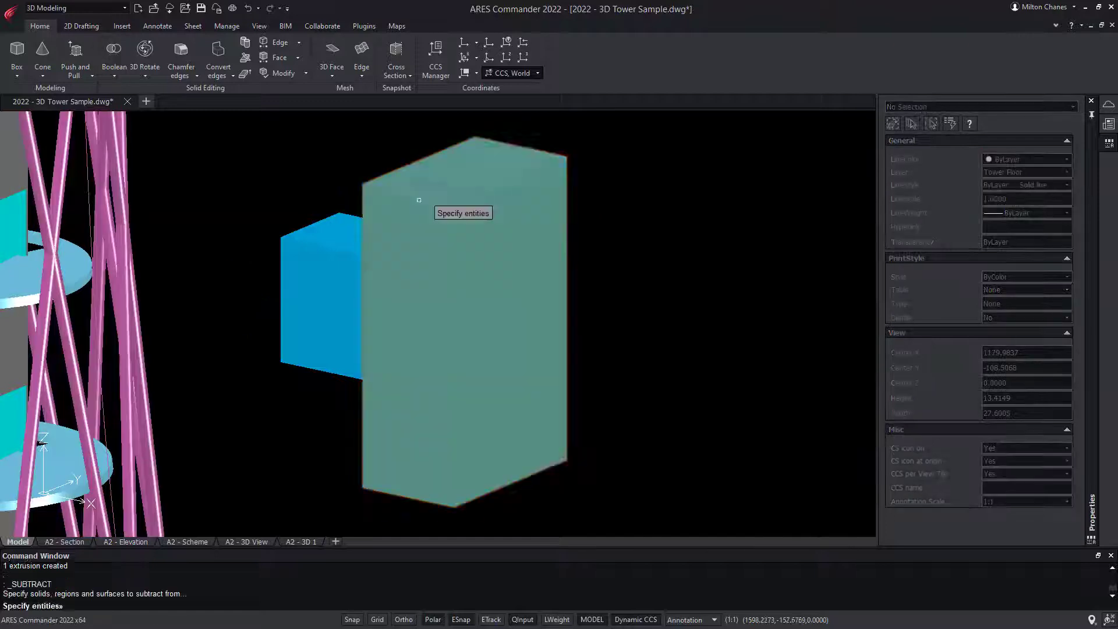
click(418, 200)
key(Return)
click(536, 370)
key(Return)
mouse_move(491, 316)
shift+middle_down()
mouse_move(382, 337)
mouse_move(195, 307)
shift+middle_up()
Step: Draw a circle centred at the box's lower corner and start moving it
click(81, 25)
click(105, 50)
click(374, 421)
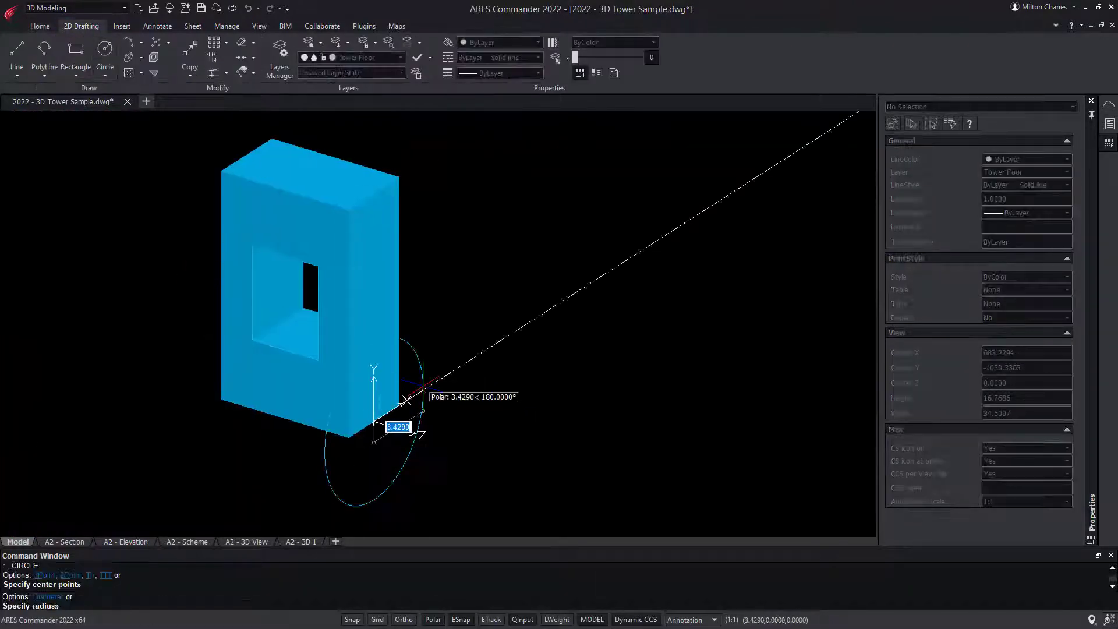
click(406, 400)
text(m)
key(Return)
click(407, 449)
key(Return)
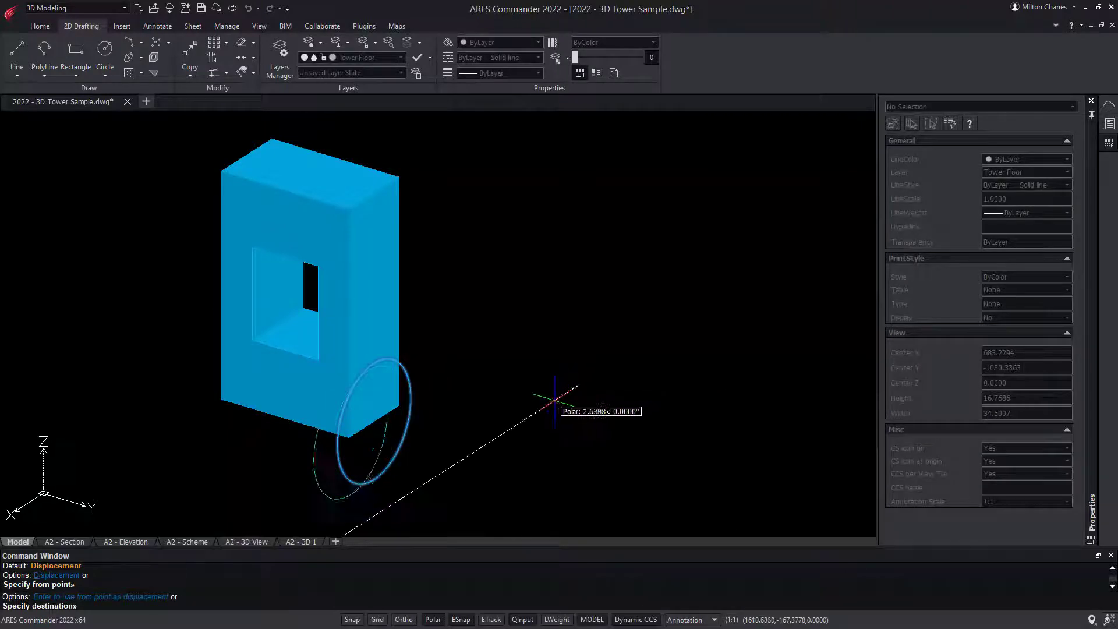
click(485, 333)
Step: Push-pull the circle into a cylinder
click(39, 25)
click(76, 53)
click(308, 436)
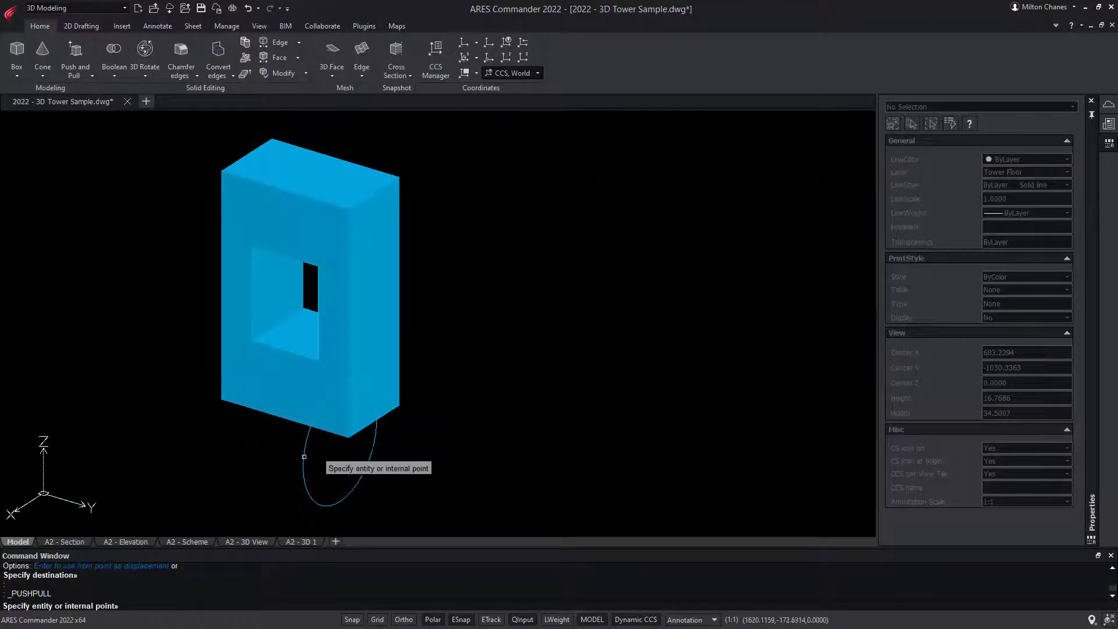
click(245, 445)
Step: Subtract the cylinder from the box, carving a curved notch
click(114, 49)
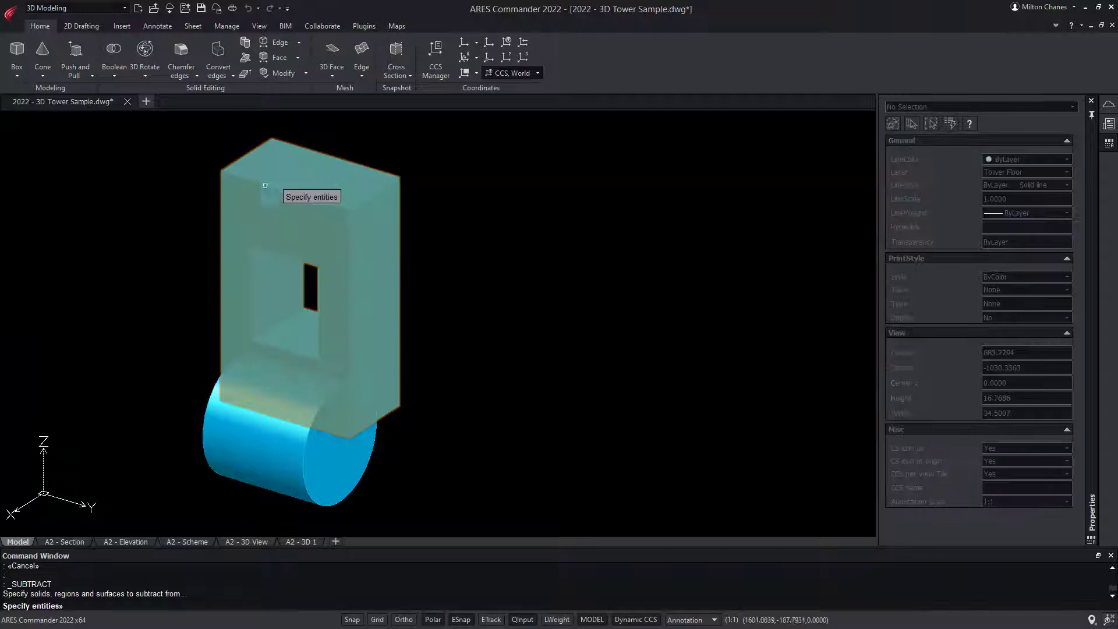
click(297, 200)
key(Return)
click(325, 500)
scroll(326, 500, up, 3)
key(Return)
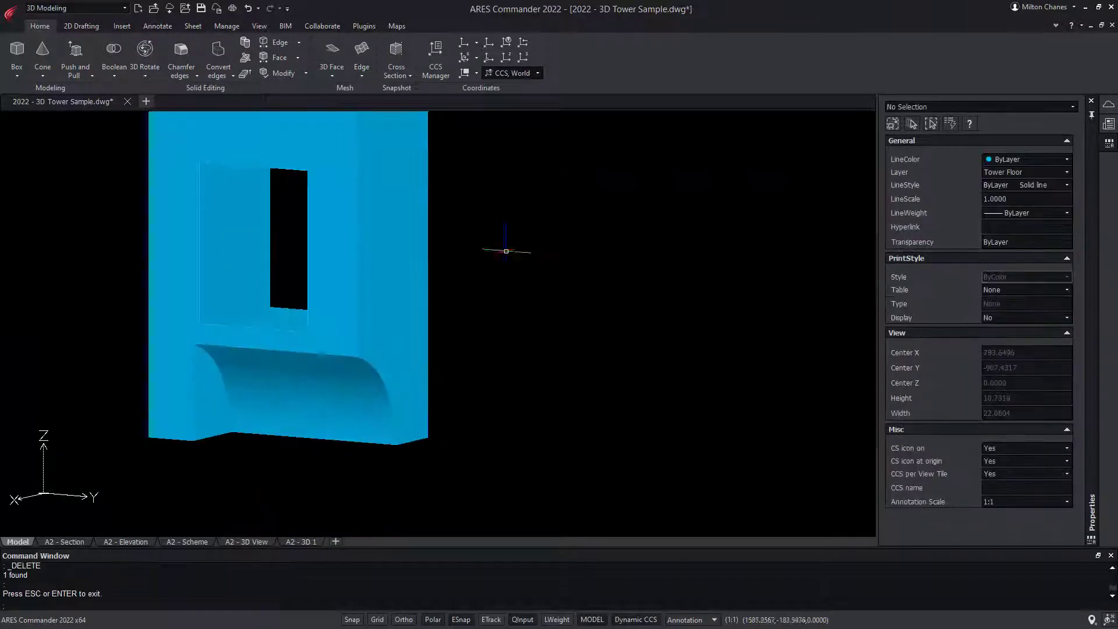
Step: Push the faces left and right of the curved cut inward
click(75, 52)
click(218, 398)
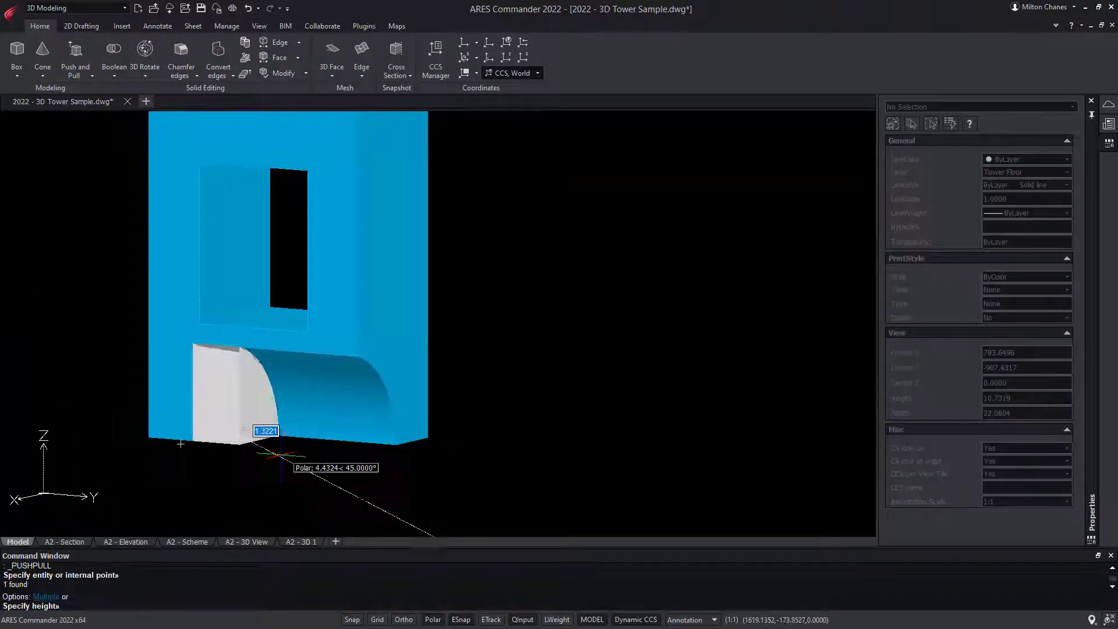
click(443, 497)
key(Return)
click(399, 245)
click(342, 280)
scroll(443, 317, down, 2)
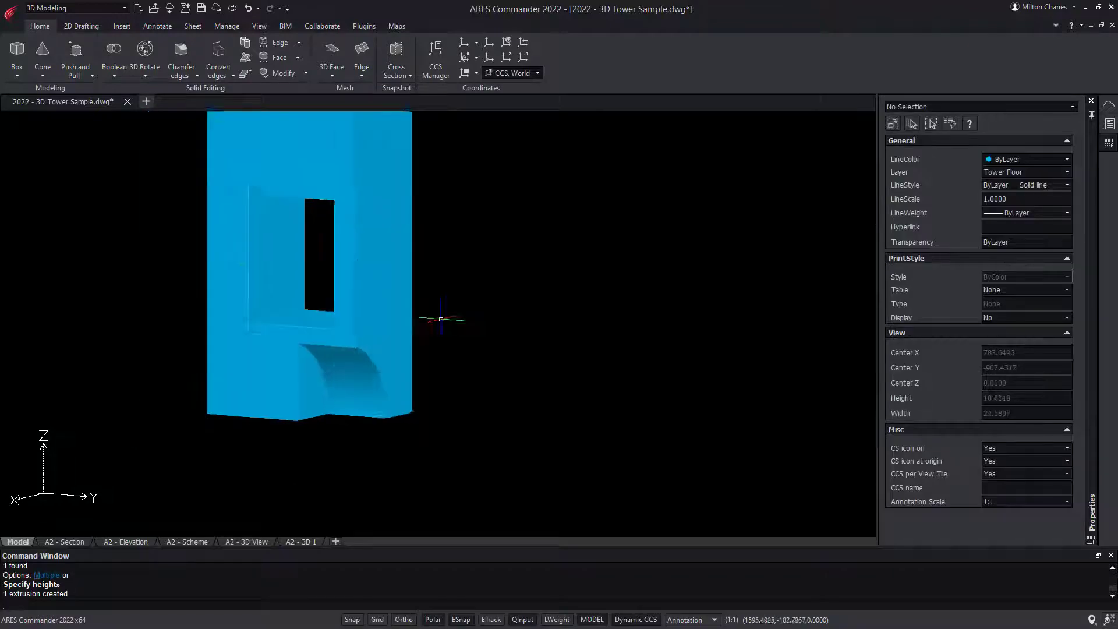
mouse_move(443, 317)
shift+middle_down()
mouse_move(338, 340)
mouse_move(655, 509)
shift+middle_up()
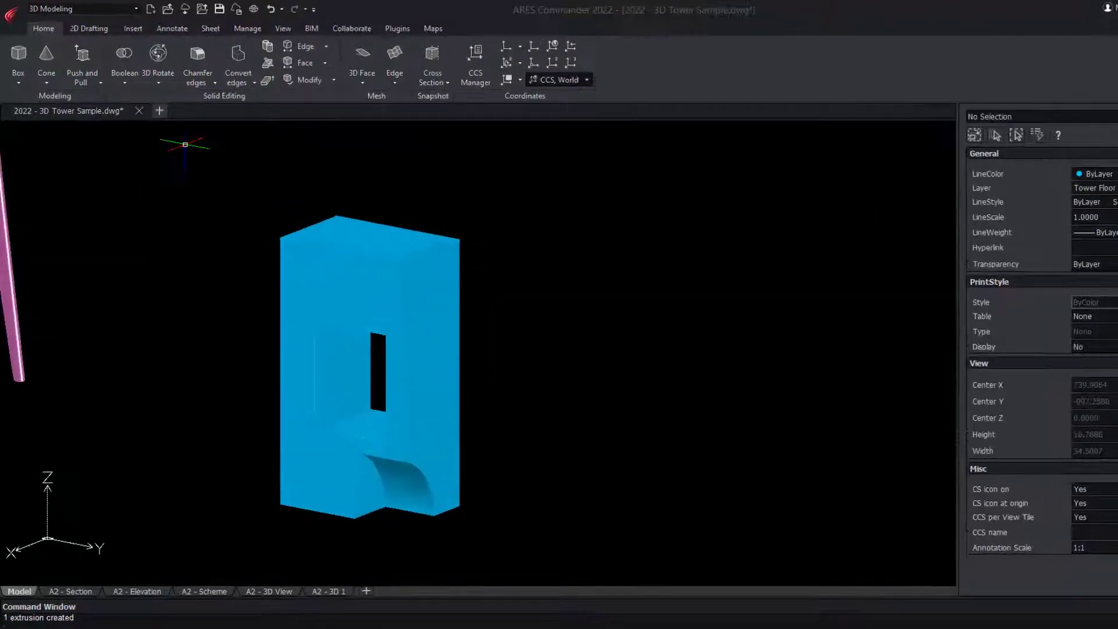
click(145, 75)
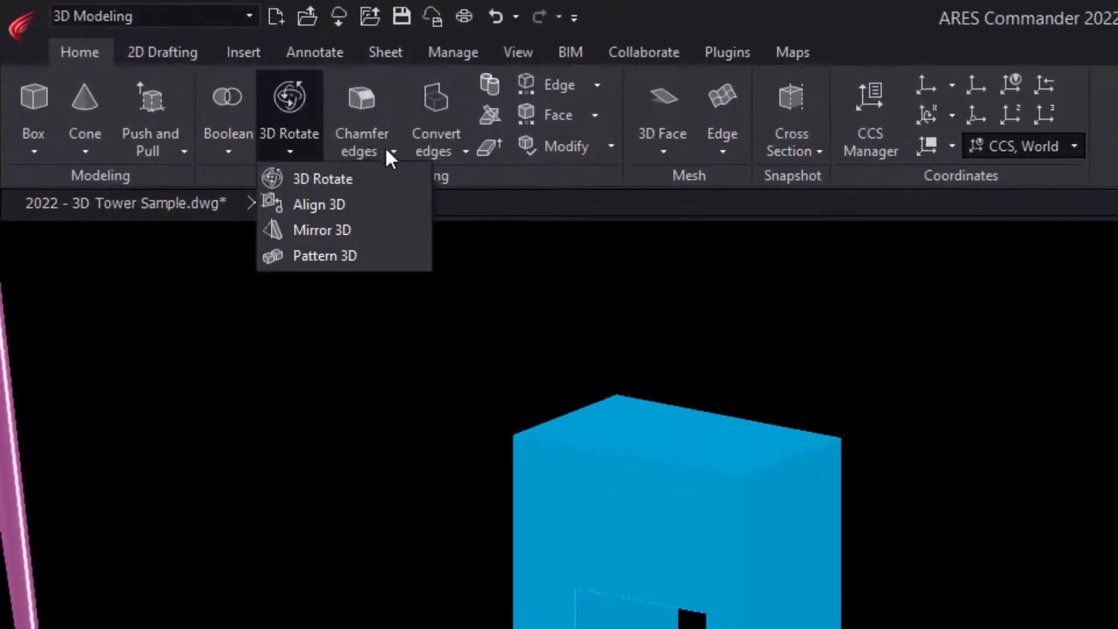
click(196, 75)
click(464, 151)
click(611, 146)
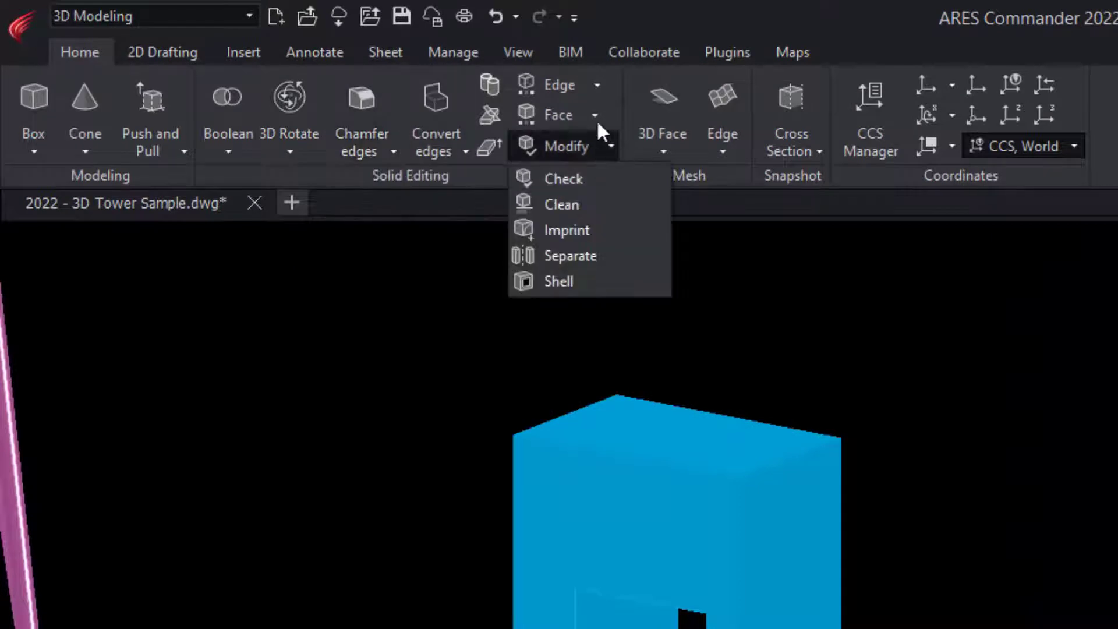
click(595, 114)
click(597, 84)
click(802, 150)
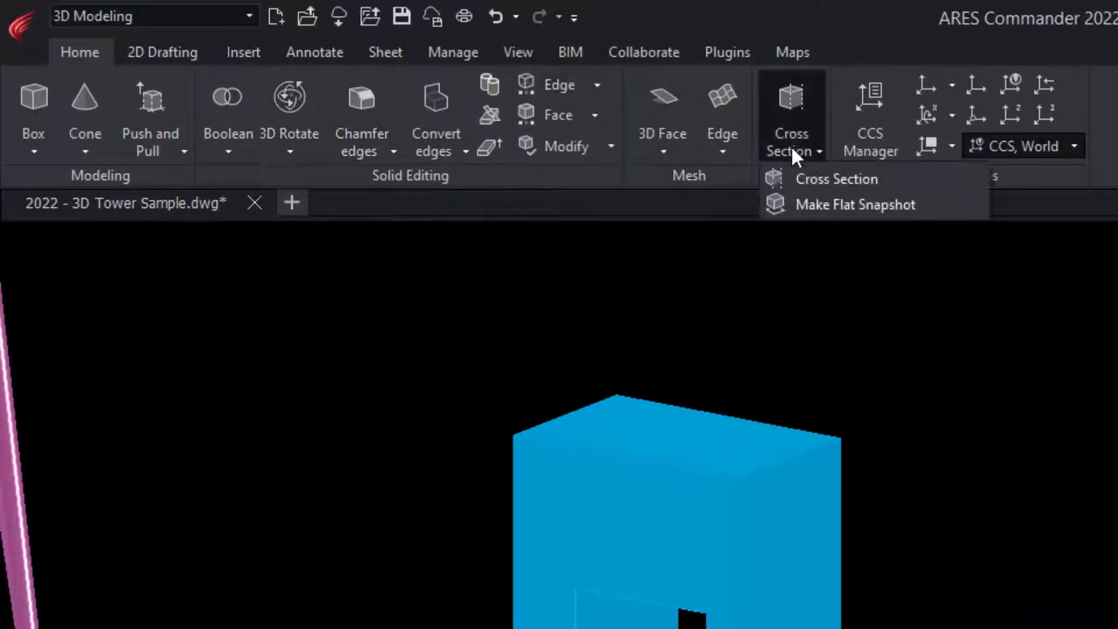
click(719, 152)
click(657, 152)
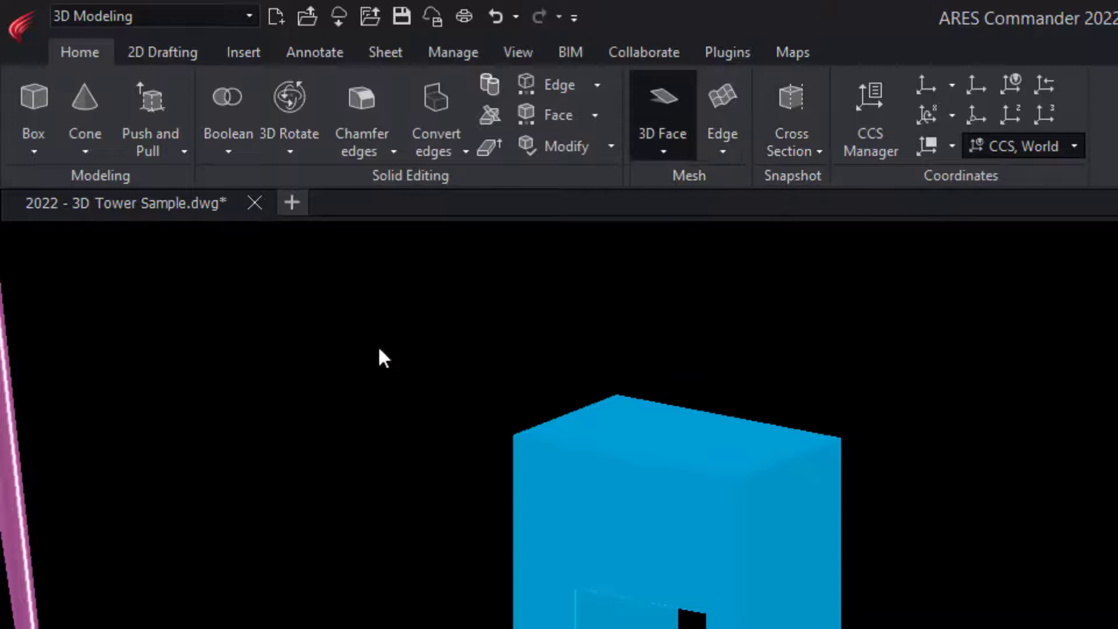